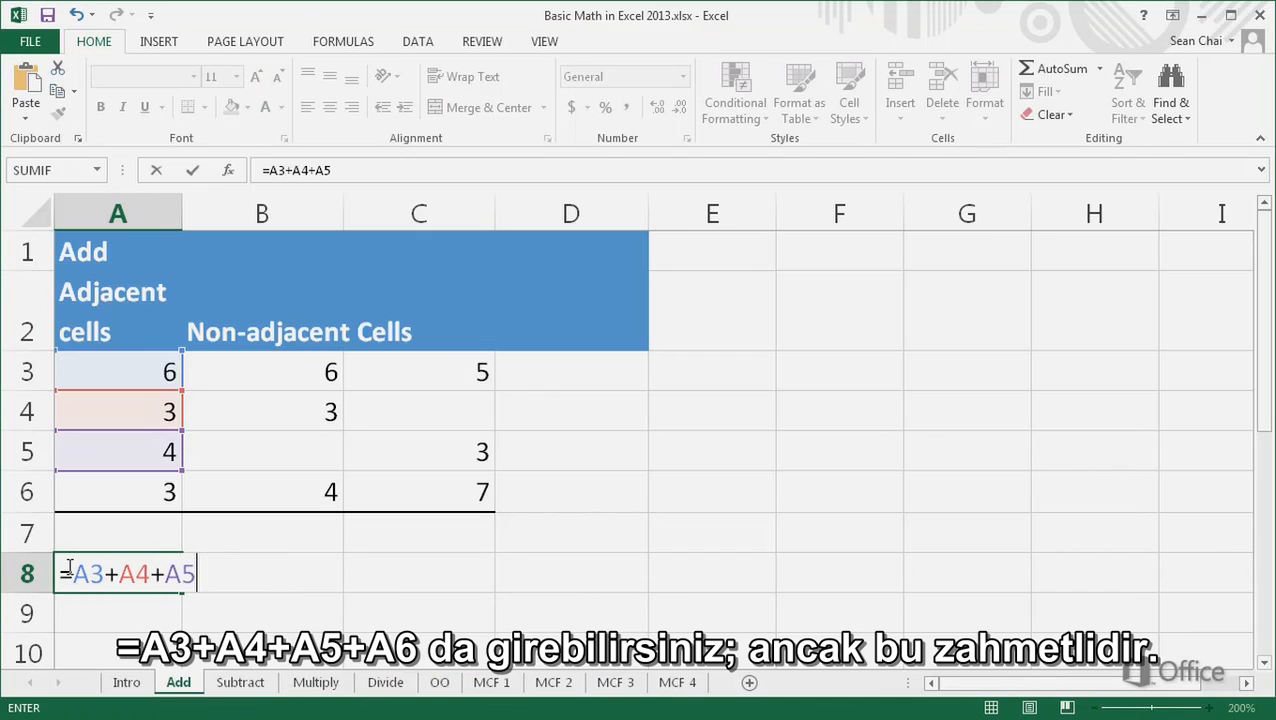
- Complete the addition formula in cell A8 as =A3+A4+A5+A6
{"action": "type", "text": "+A6"}
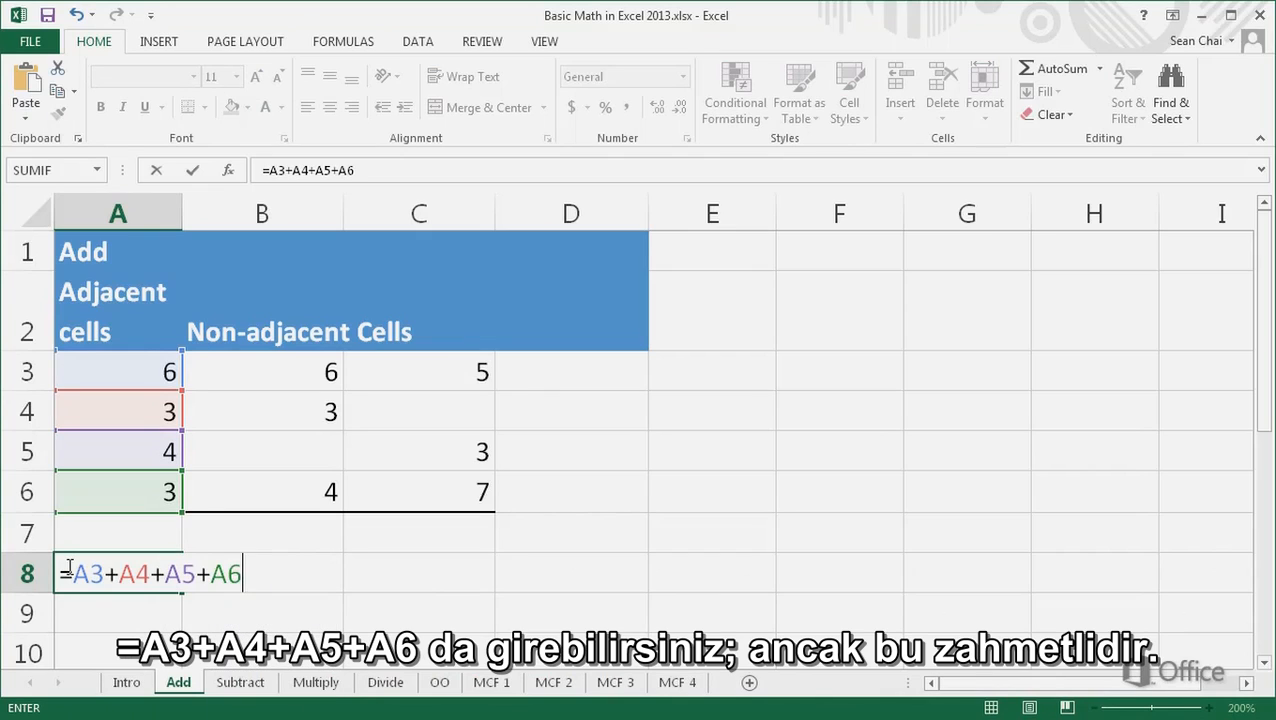
{"action": "key", "text": "Return"}
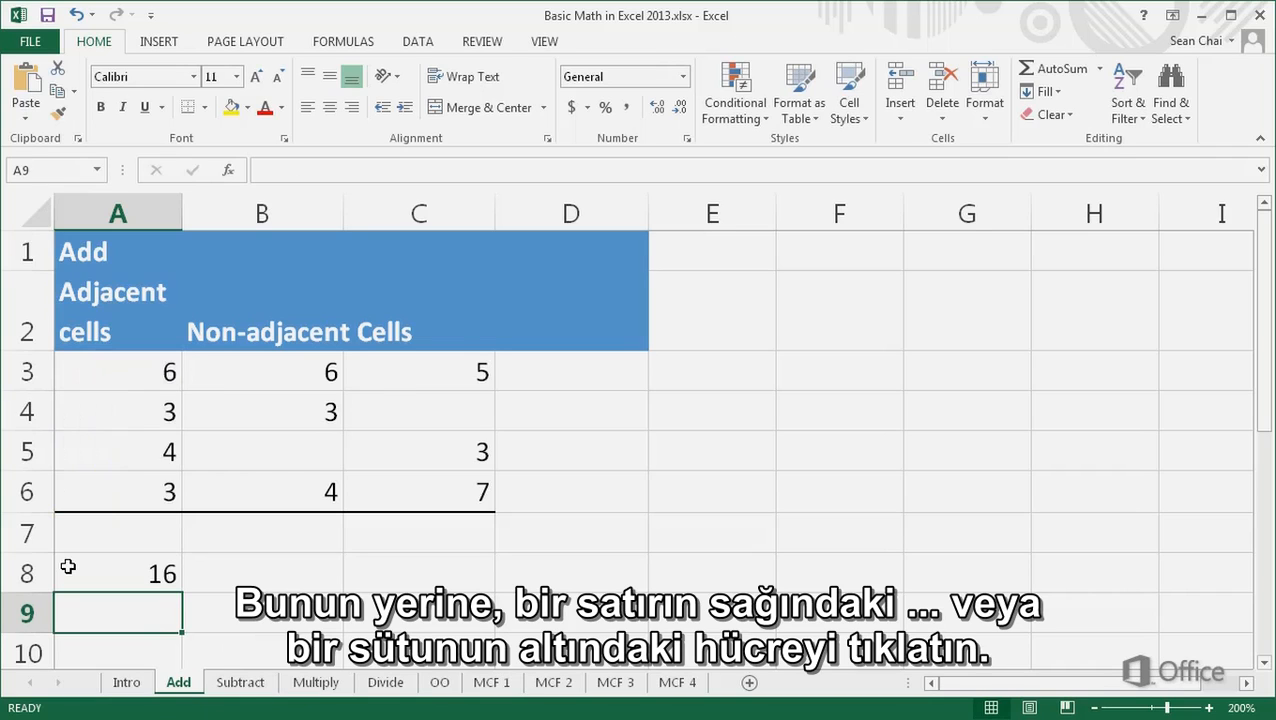
- Total the range A3:A6 in cell A7 using AutoSum, and inspect the resulting SUM formula in the cell
{"action": "left_click", "coordinate": [550, 381]}
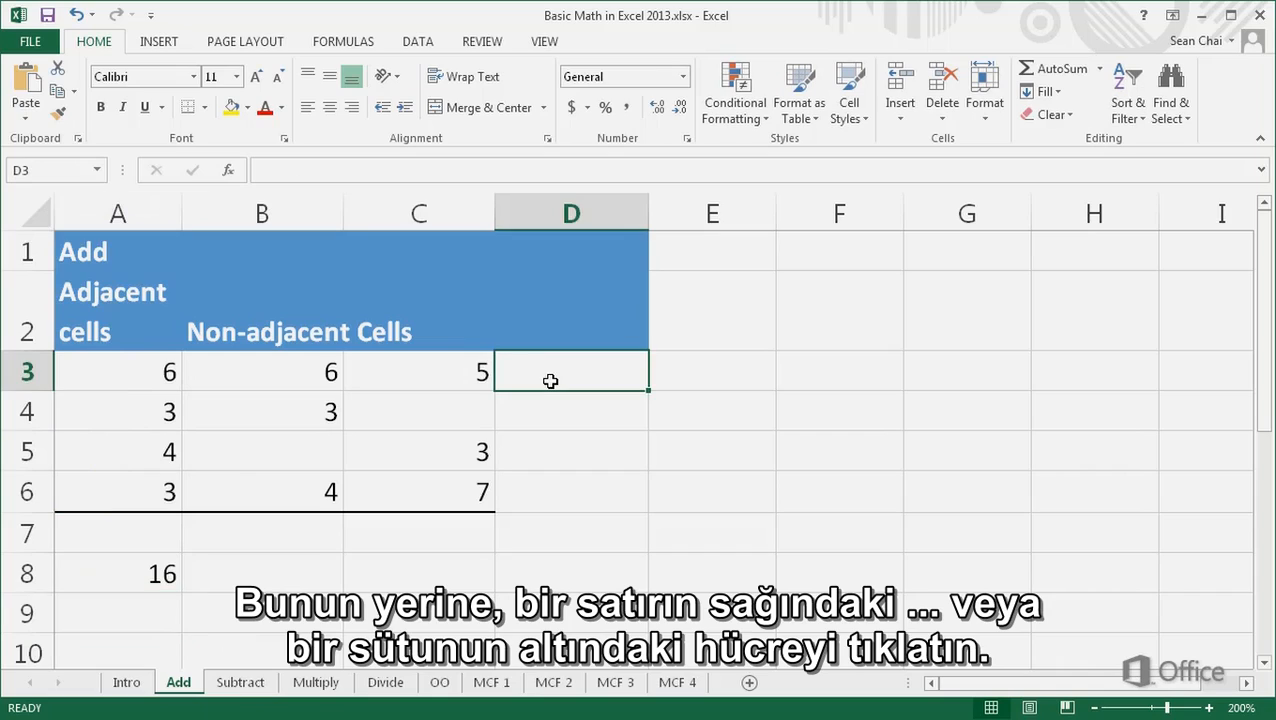
{"action": "left_click", "coordinate": [140, 527]}
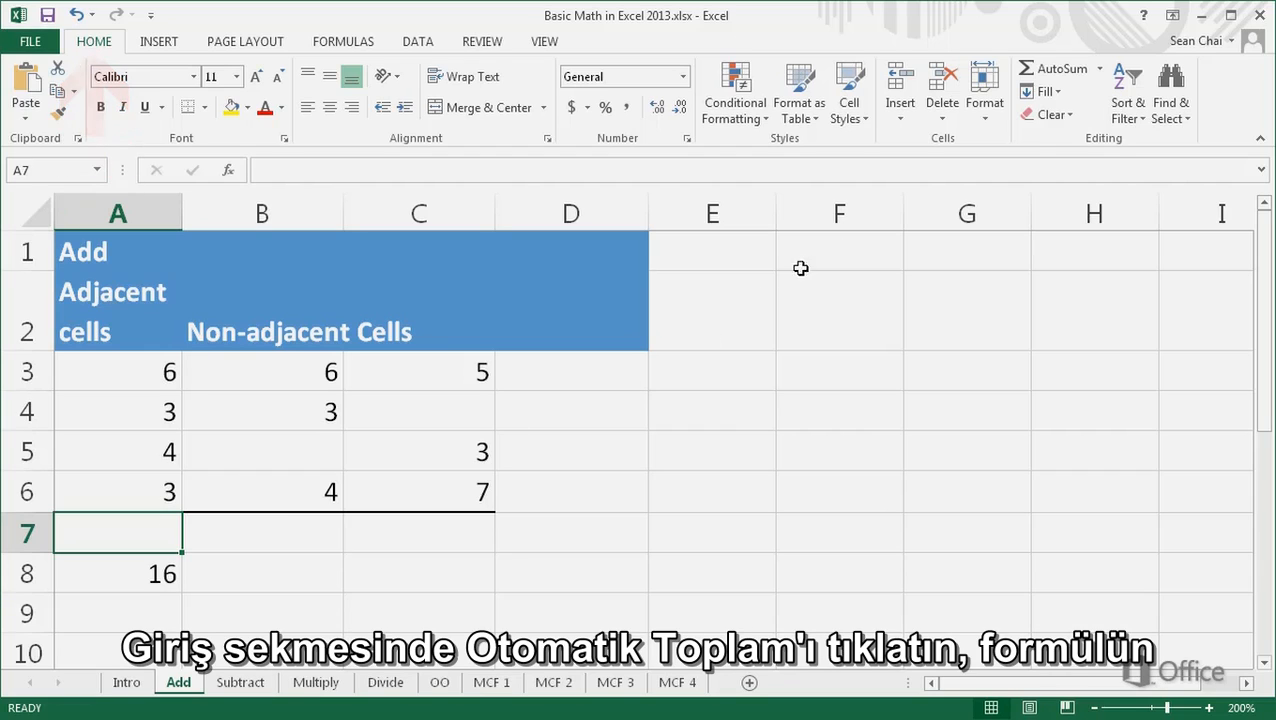
{"action": "left_click", "coordinate": [1062, 72]}
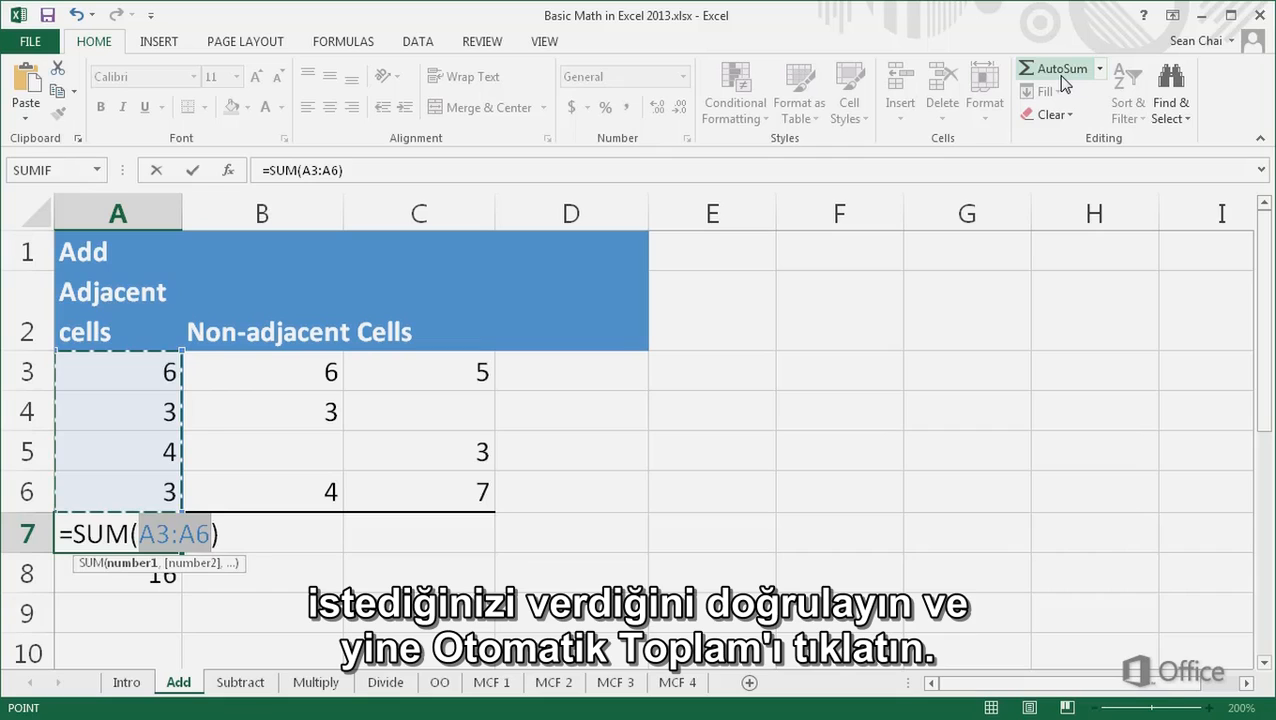
{"action": "left_click", "coordinate": [1062, 70]}
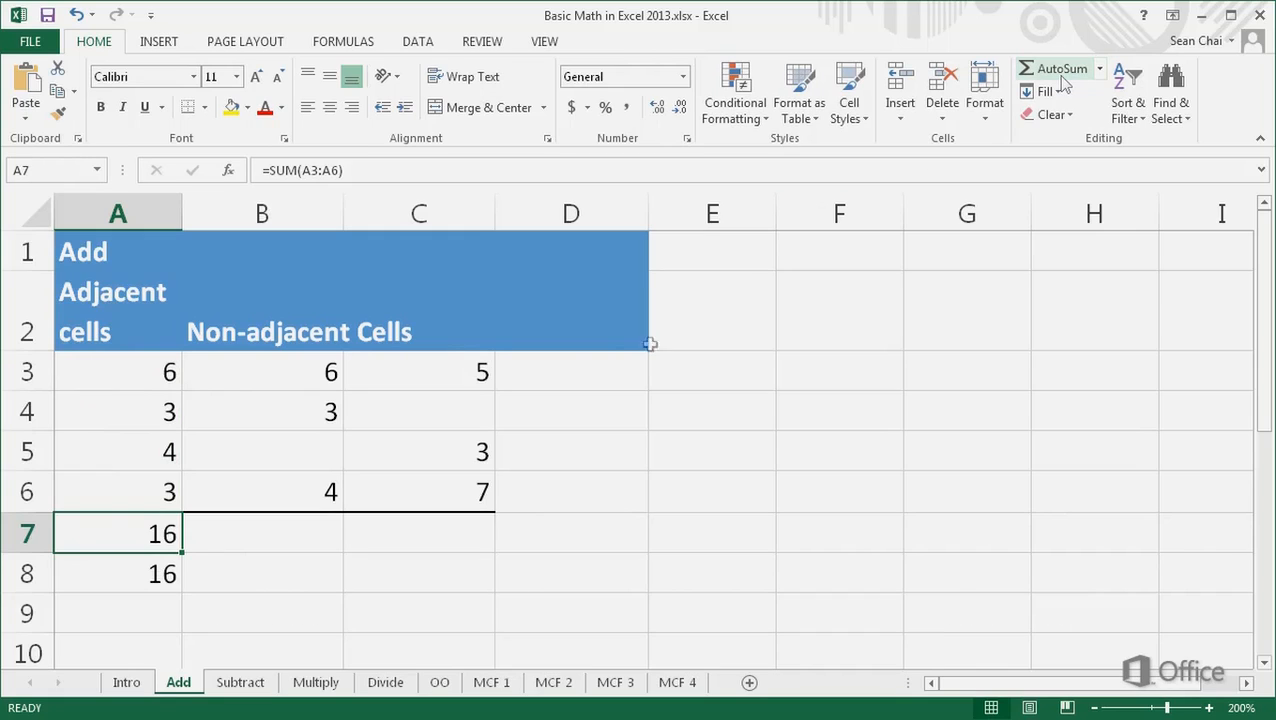
{"action": "double_click", "coordinate": [66, 530]}
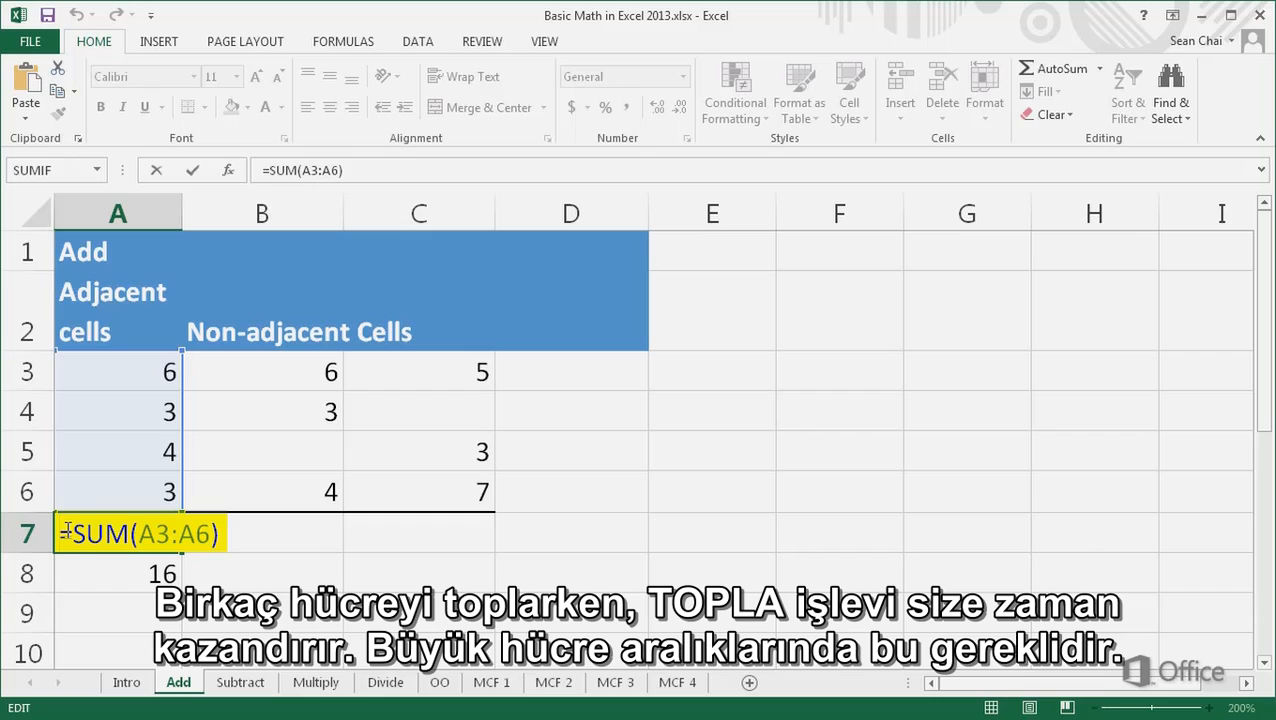
{"action": "key", "text": "ctrl+Return"}
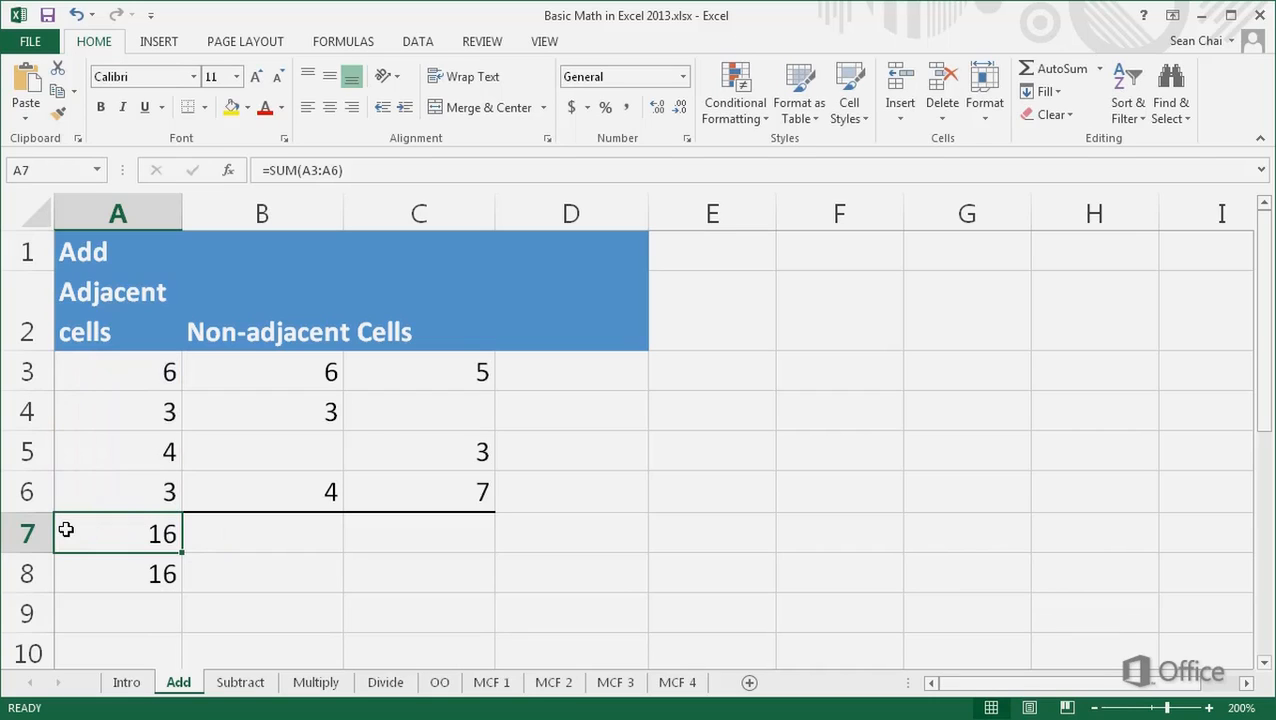
{"action": "left_click", "coordinate": [205, 535]}
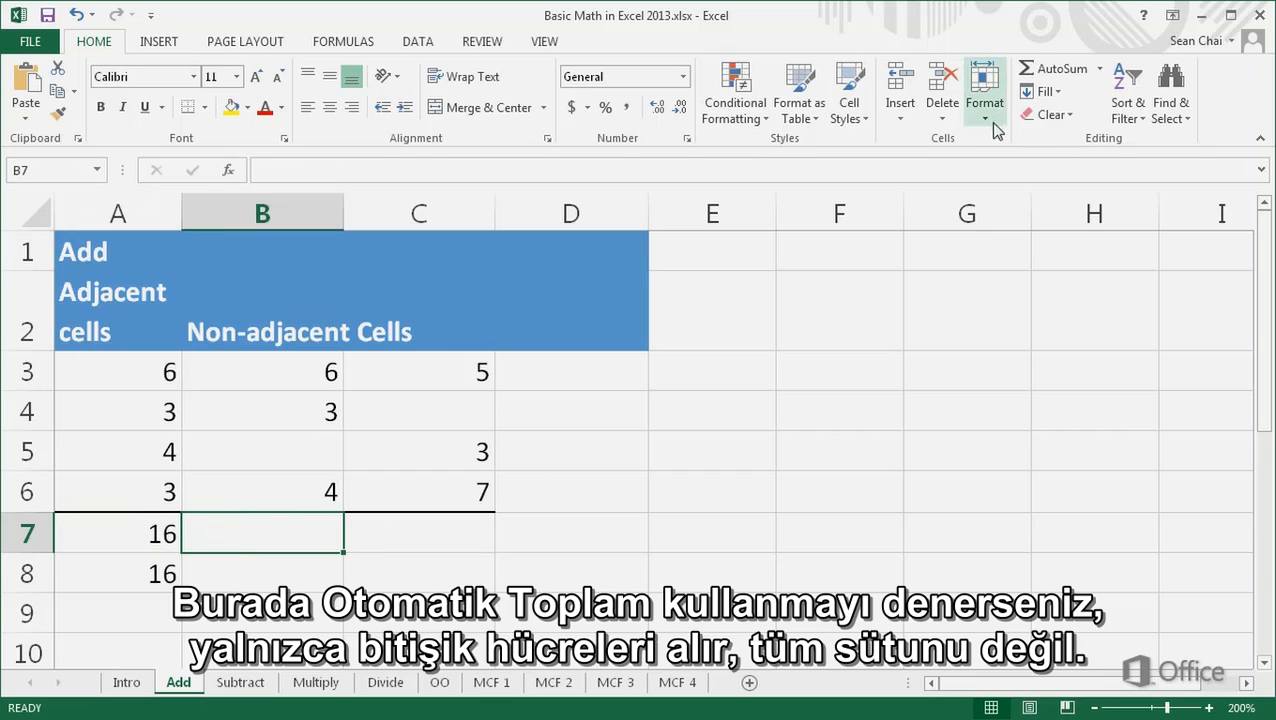
{"action": "left_click", "coordinate": [1040, 74]}
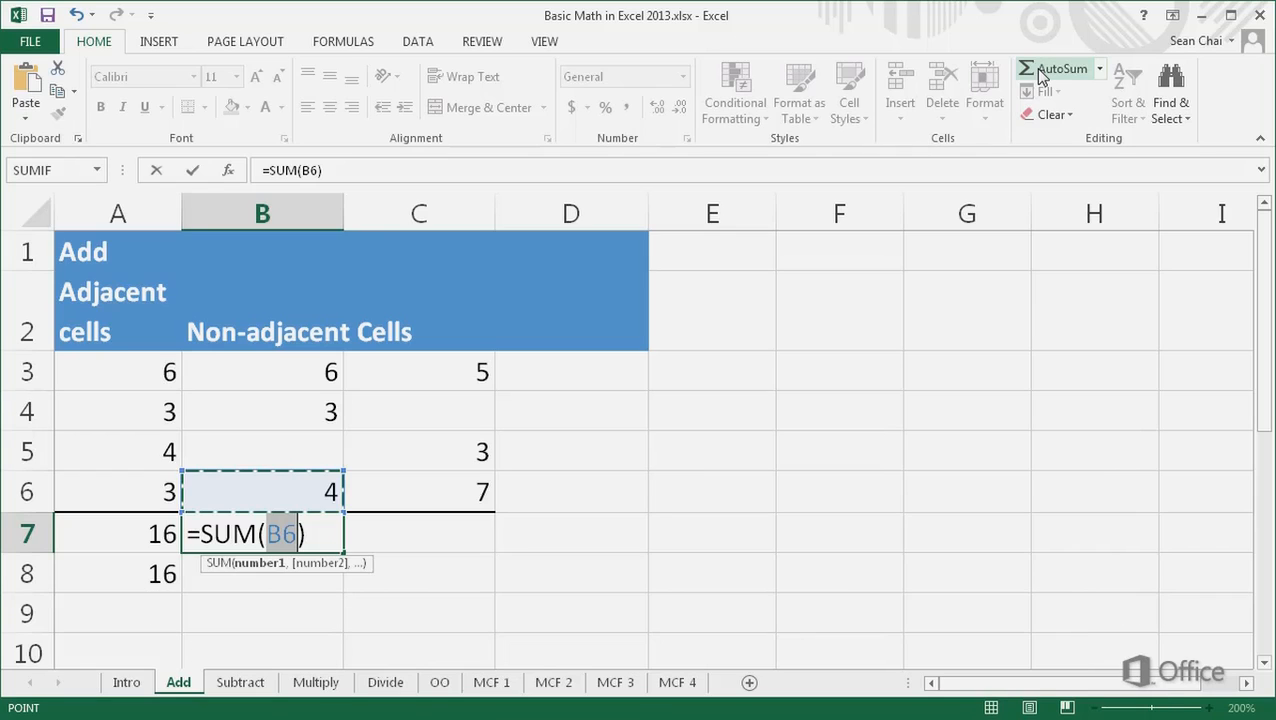
{"action": "key", "text": "Escape"}
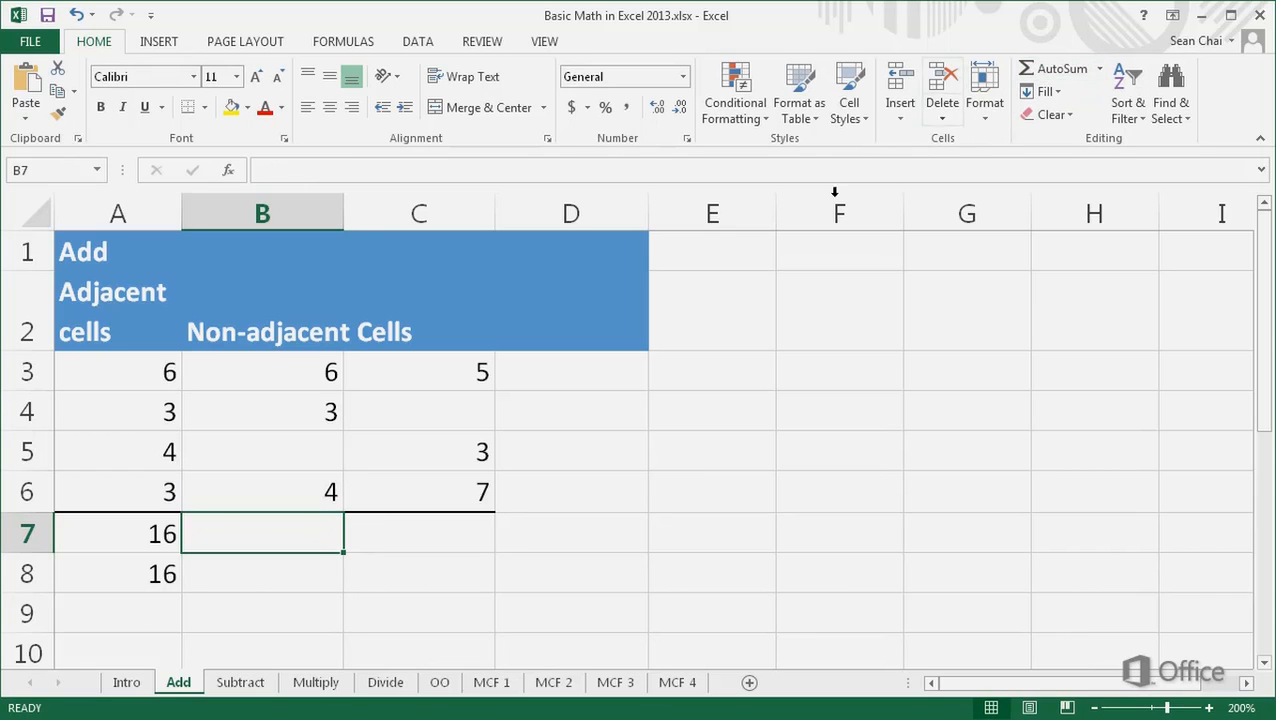
- Enter =SUM(A3,B4,C3:C6) in cell B7 to add the non-adjacent cells and range
{"action": "double_click", "coordinate": [201, 533]}
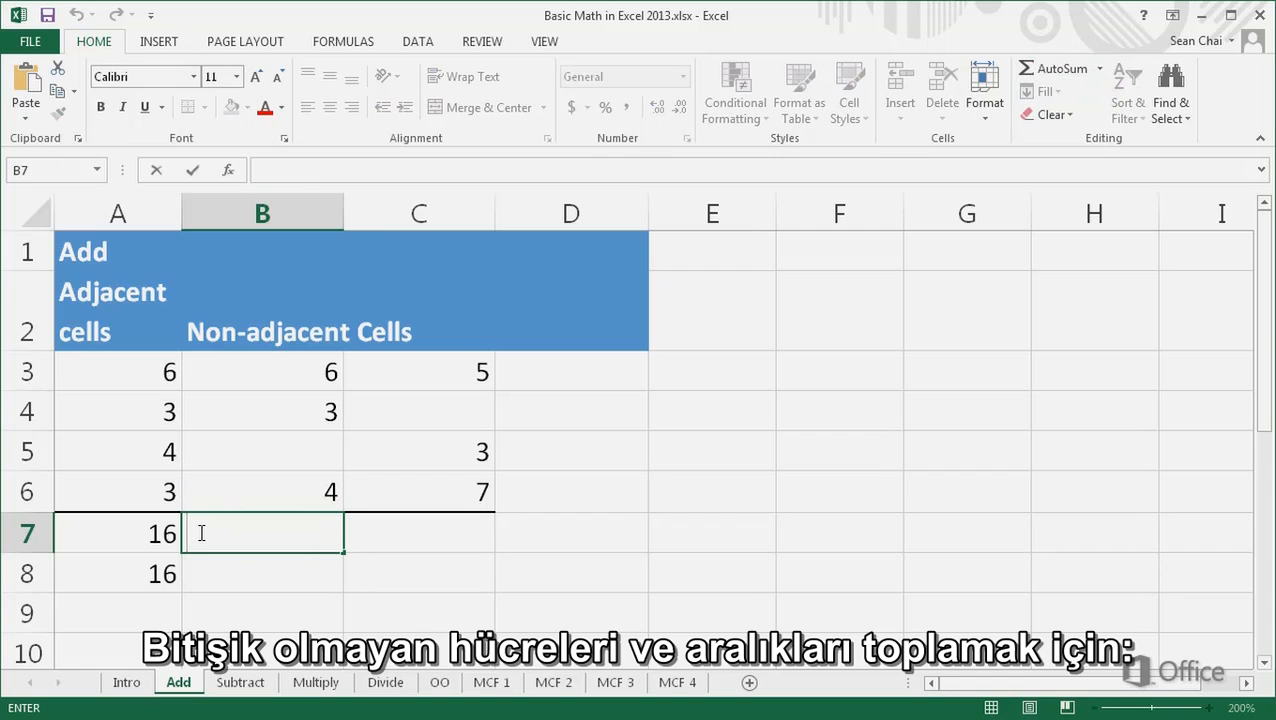
{"action": "type", "text": "="}
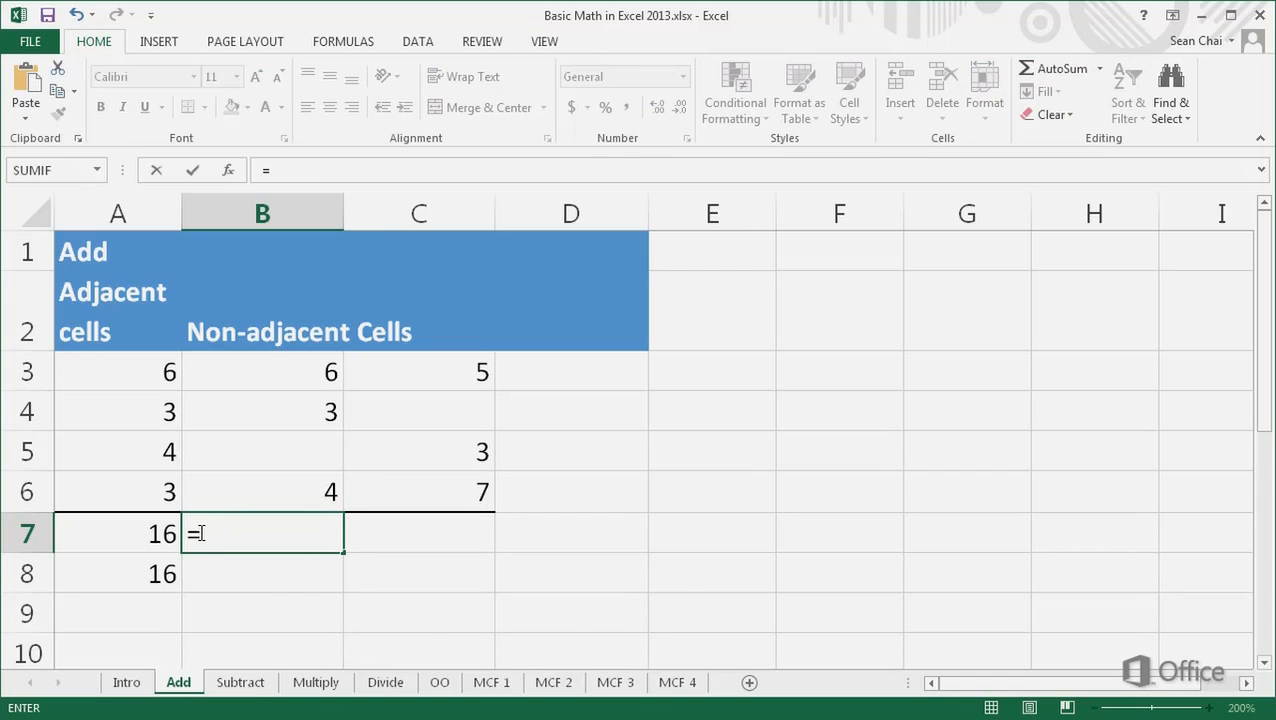
{"action": "type", "text": "SUM"}
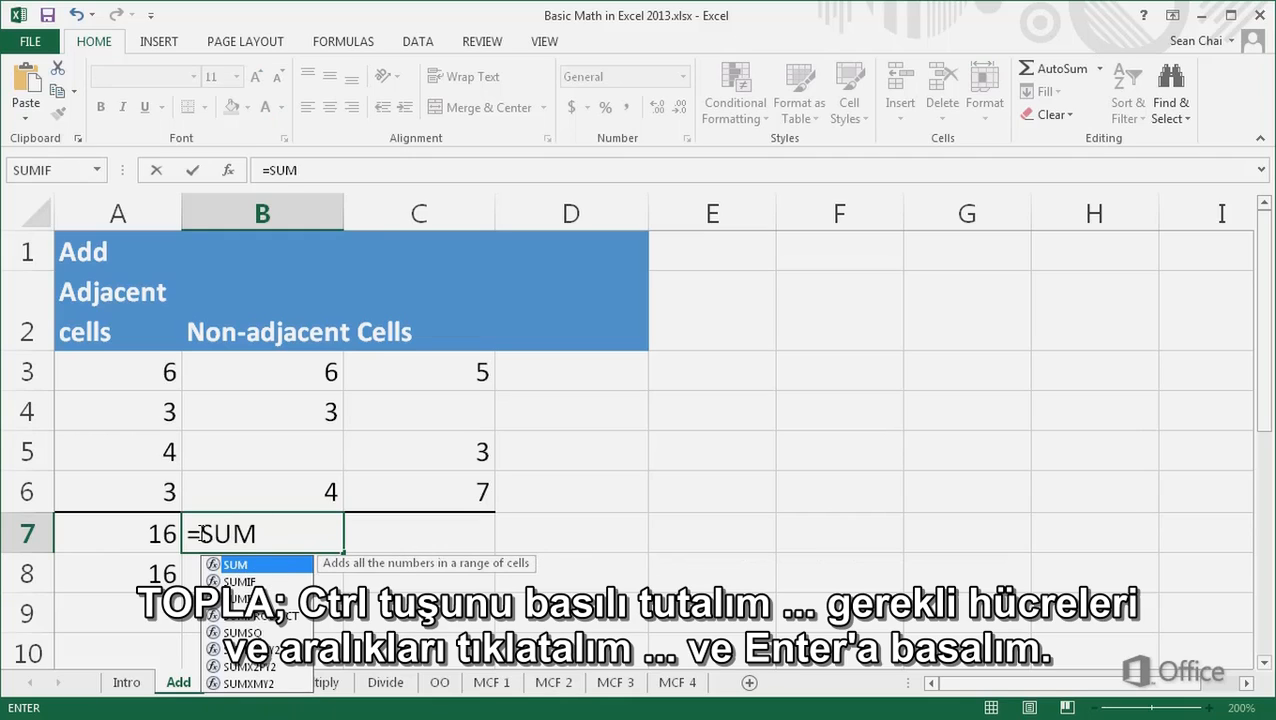
{"action": "type", "text": "("}
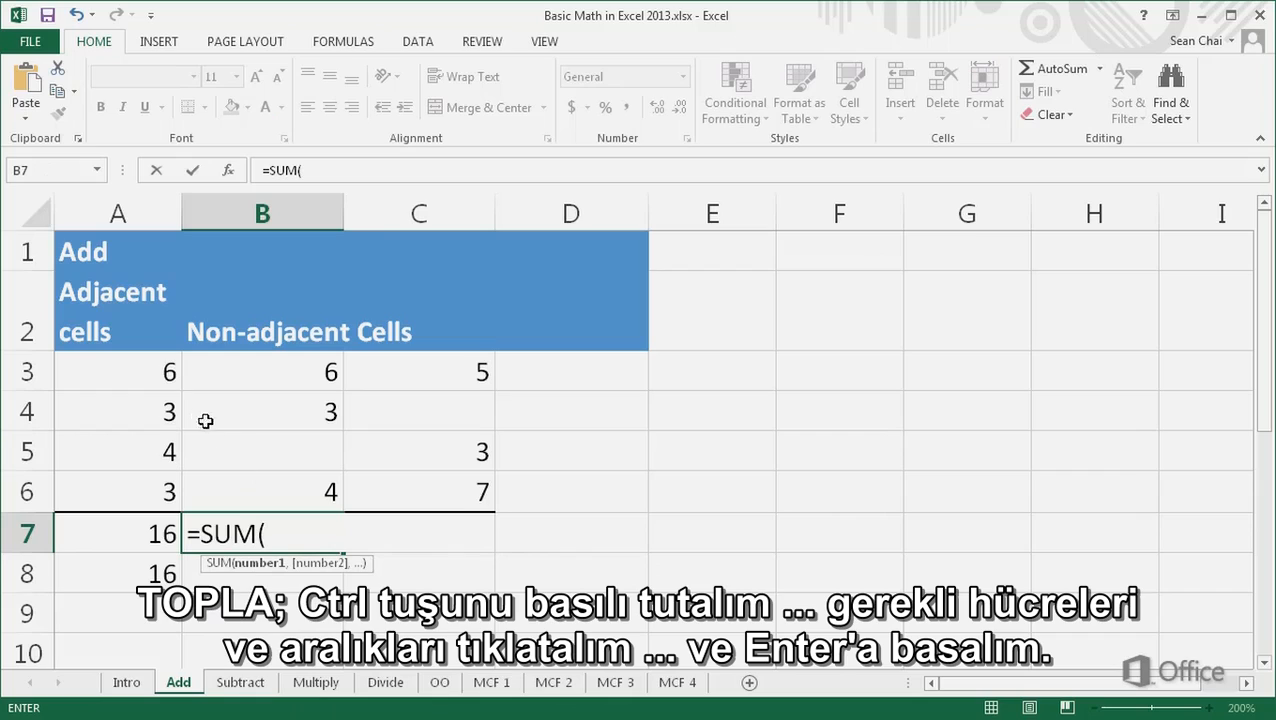
{"action": "left_click", "coordinate": [150, 372]}
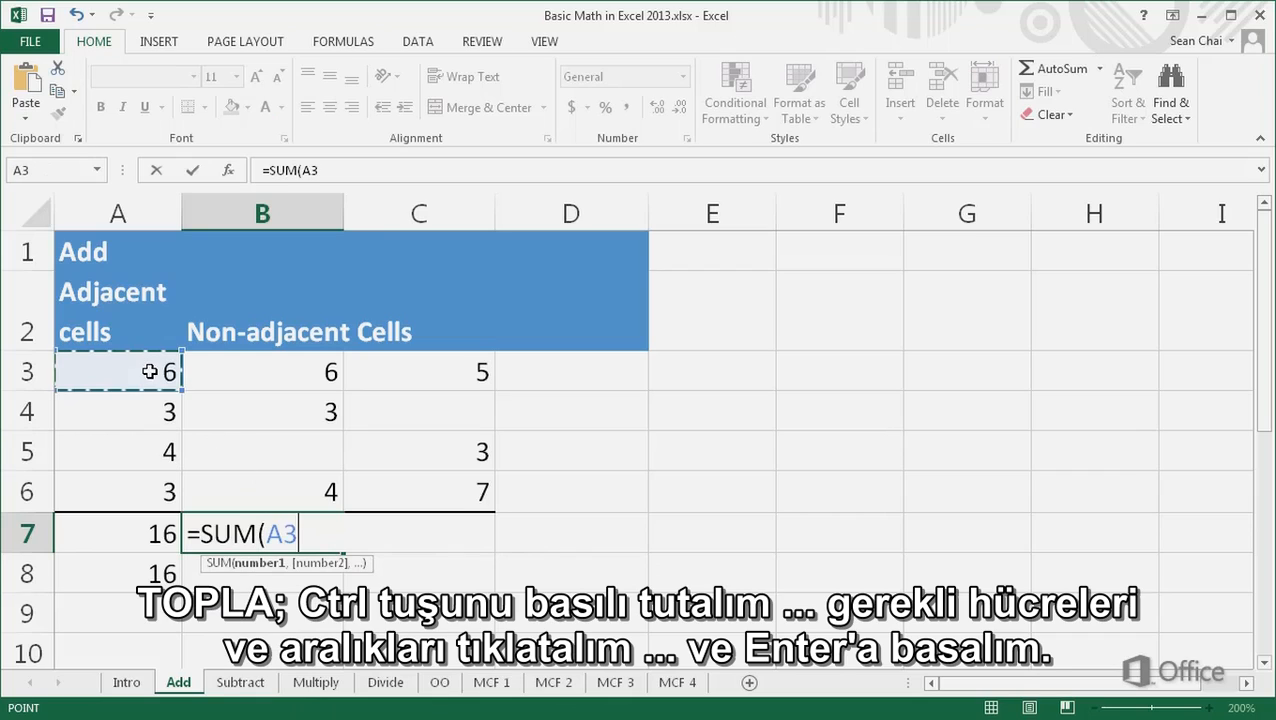
{"action": "left_click", "coordinate": [257, 414], "text": "ctrl"}
{"action": "left_click_drag", "start_coordinate": [388, 375], "coordinate": [398, 490]}
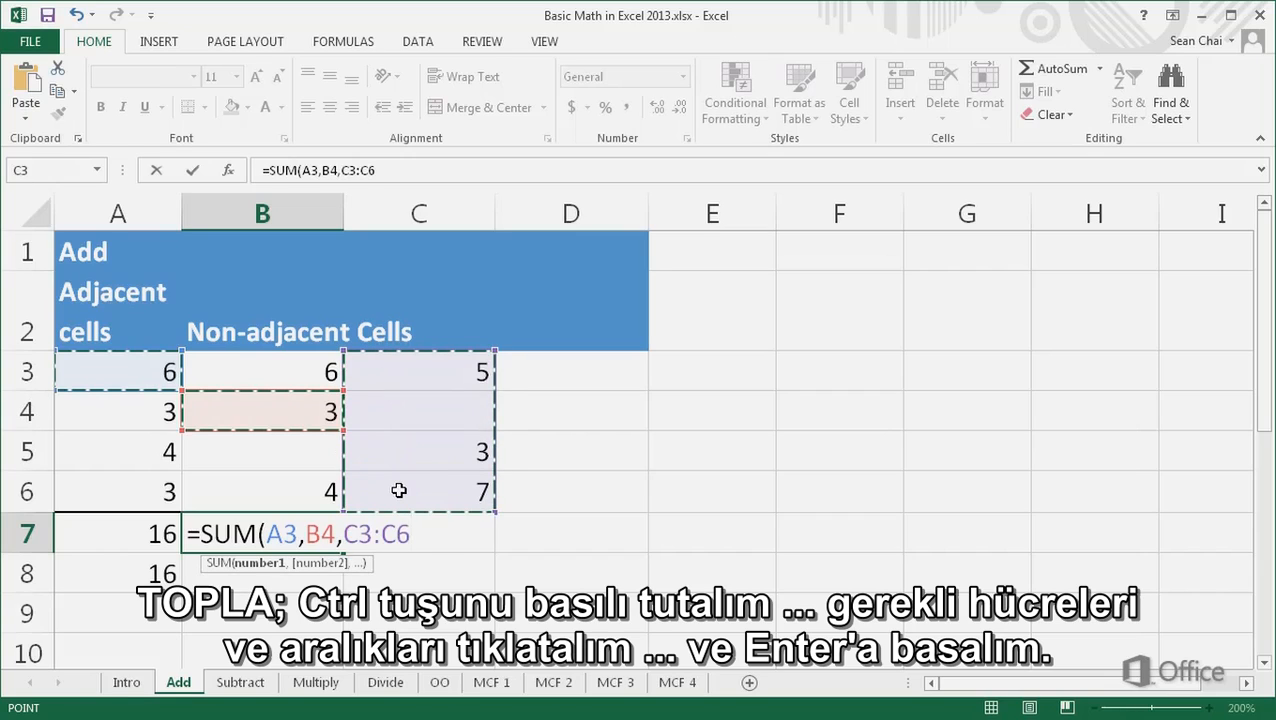
{"action": "key", "text": "Return"}
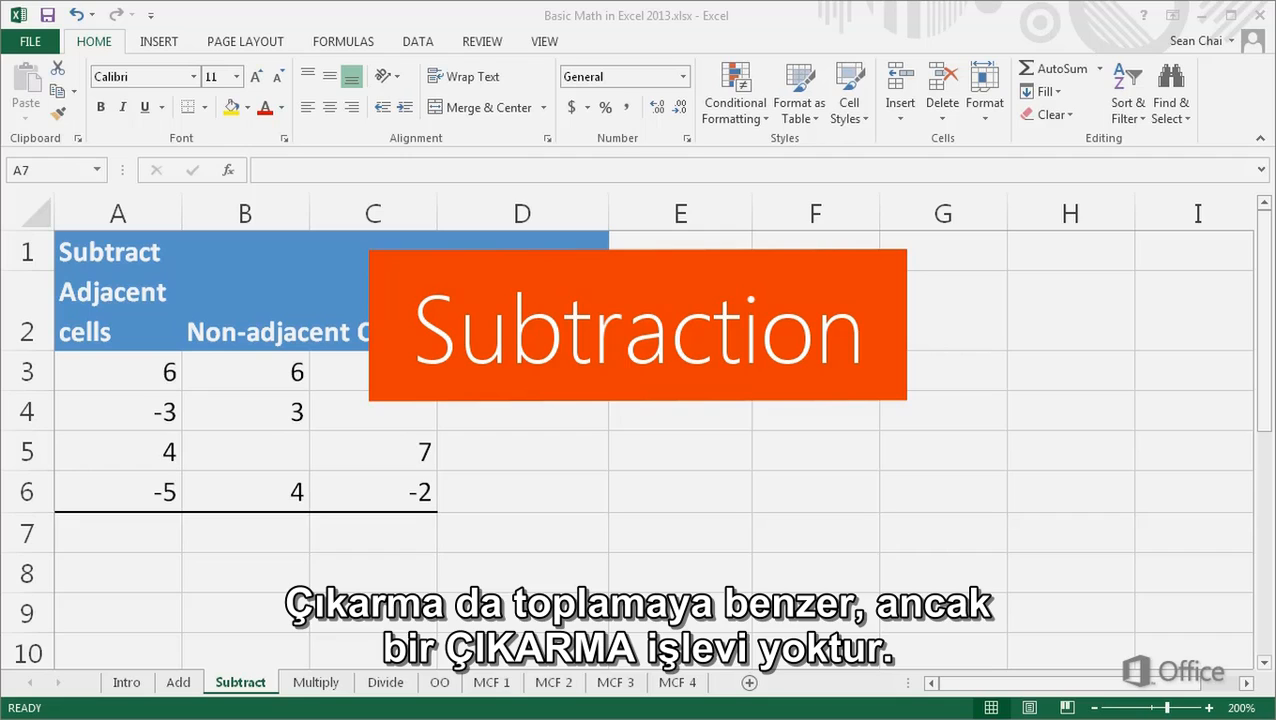
- Enter the subtraction formula =A3-A4-A5-A6 in cell A7 of the Subtract sheet, and undo the entry
{"action": "left_click", "coordinate": [70, 535]}
{"action": "type", "text": "="}
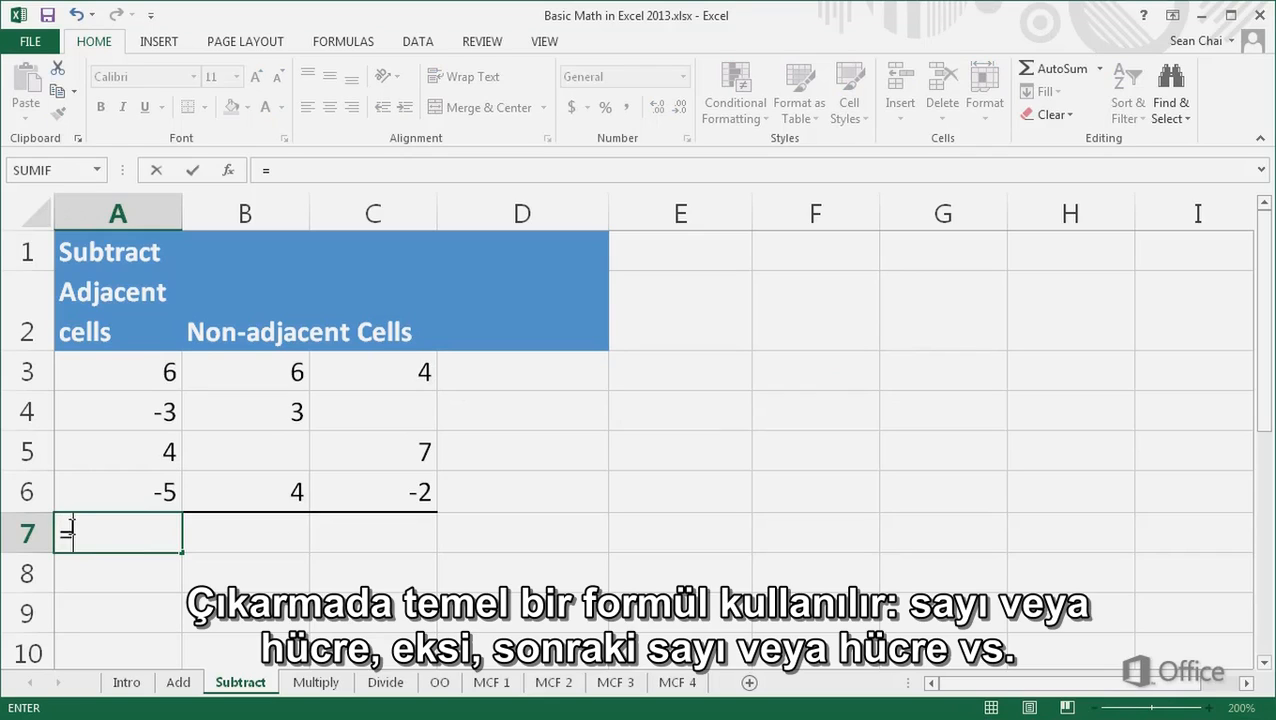
{"action": "left_click", "coordinate": [116, 380]}
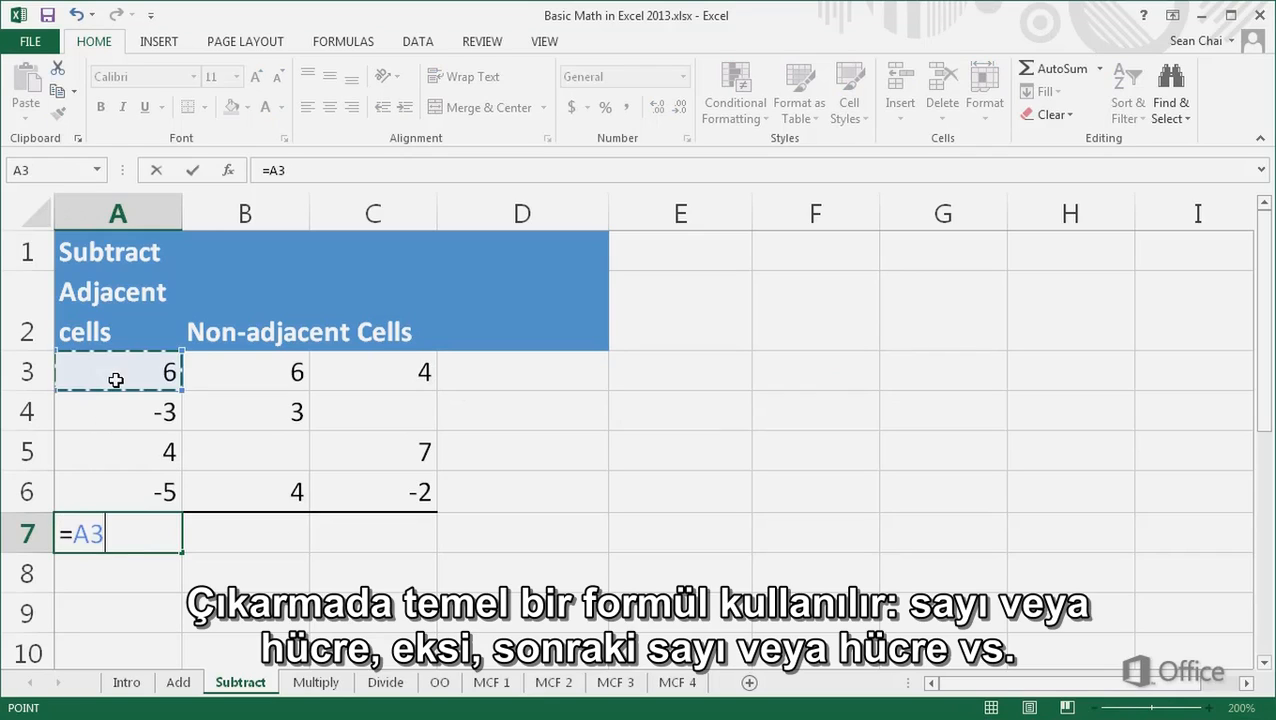
{"action": "type", "text": "-"}
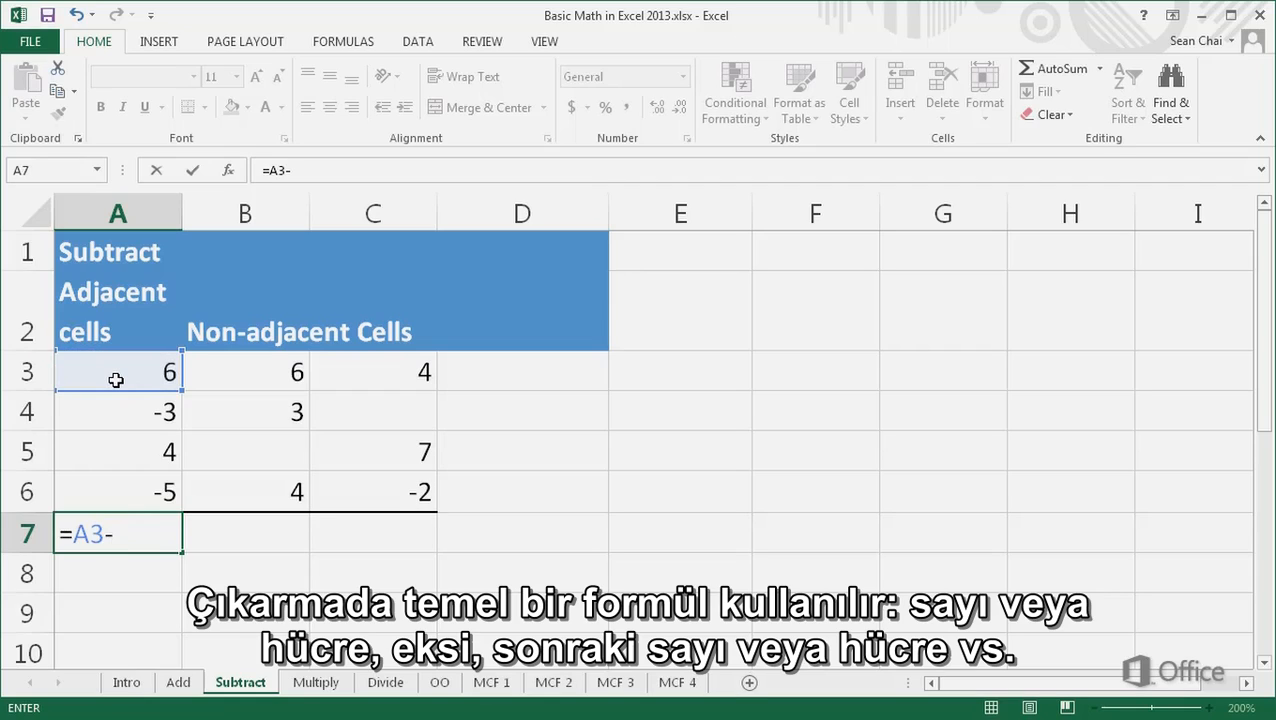
{"action": "left_click", "coordinate": [110, 407]}
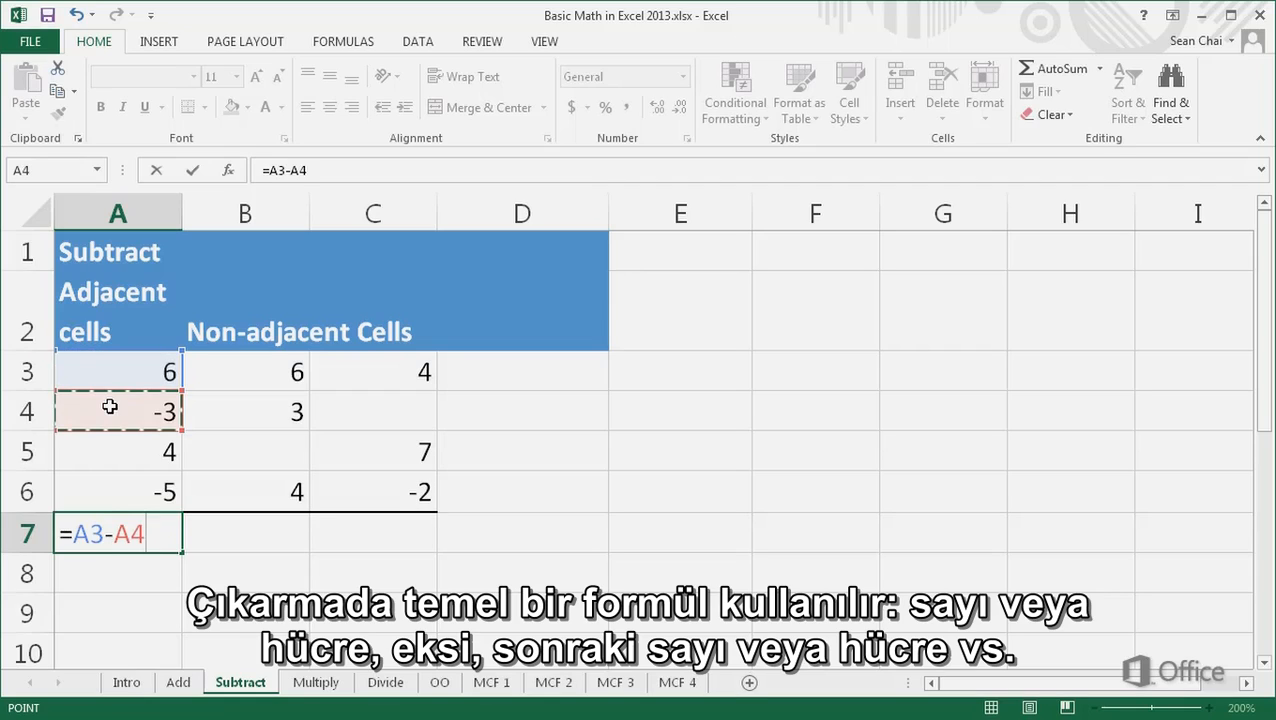
{"action": "type", "text": "-"}
{"action": "left_click", "coordinate": [108, 450]}
{"action": "type", "text": "-"}
{"action": "left_click", "coordinate": [107, 490]}
{"action": "key", "text": "Return"}
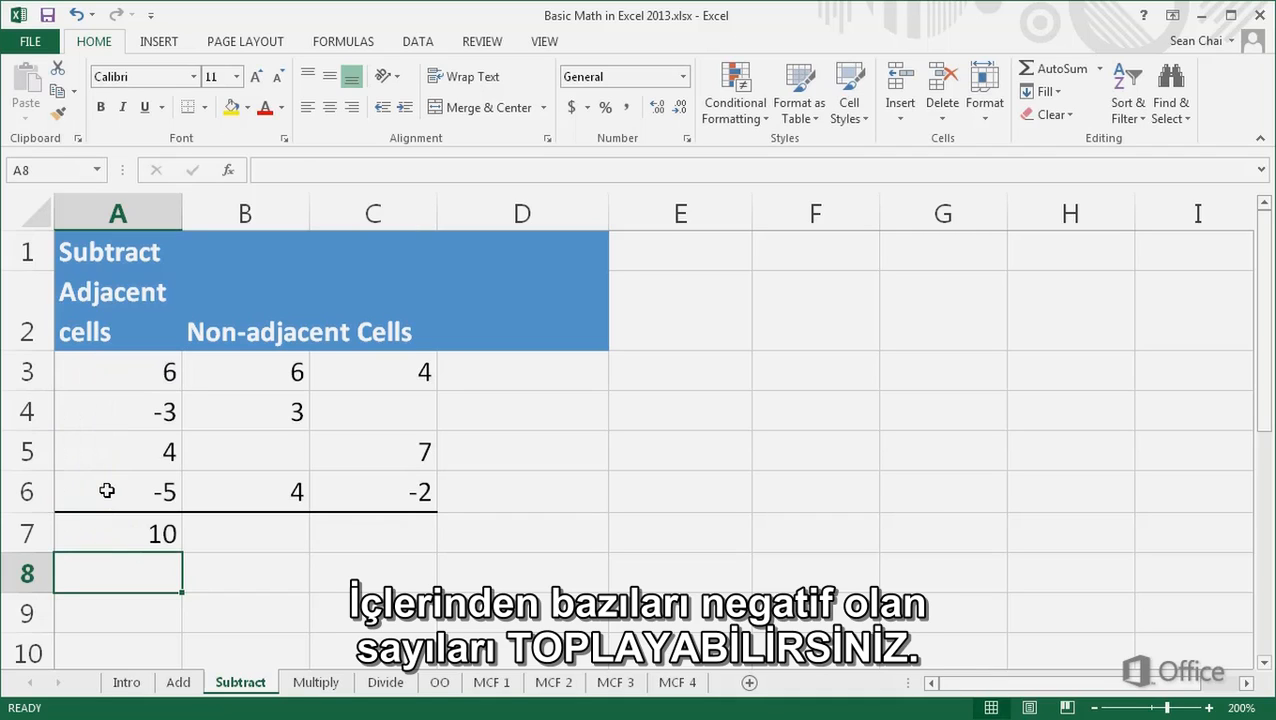
{"action": "key", "text": "ctrl+z"}
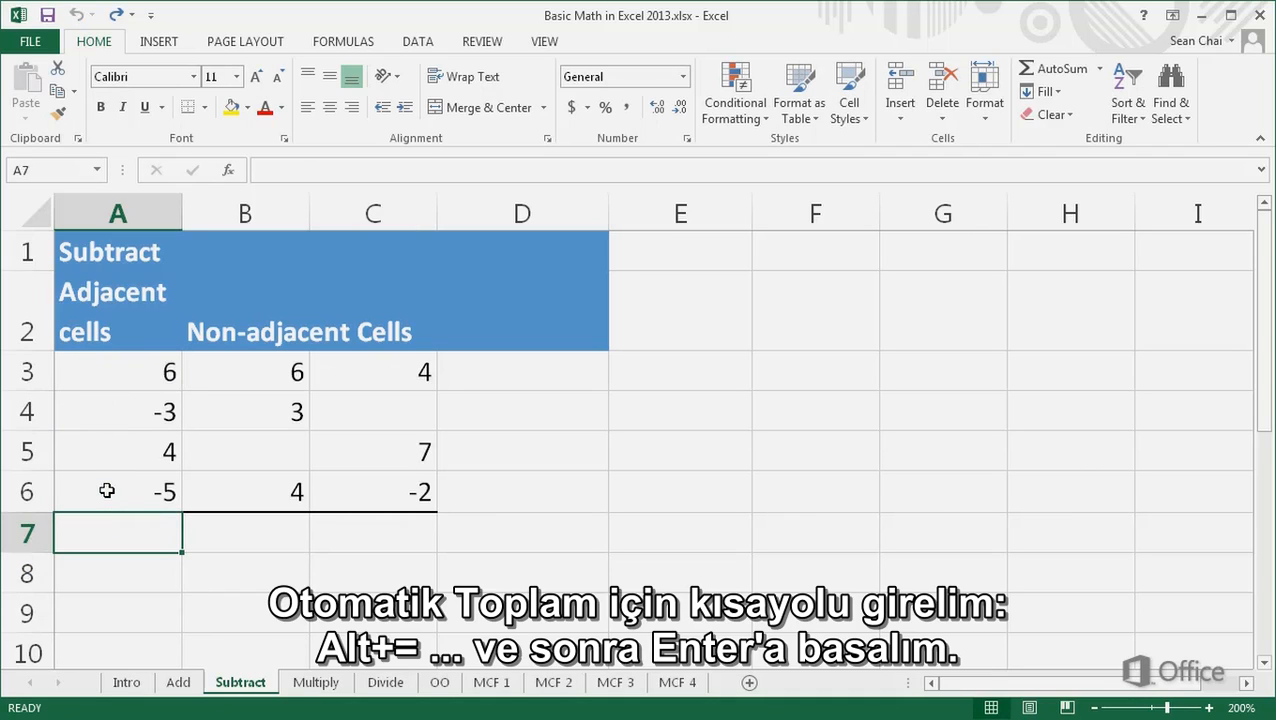
- Total the positive and negative numbers in A3:A6 in cell A7 with AutoSum
{"action": "key", "text": "alt+equal"}
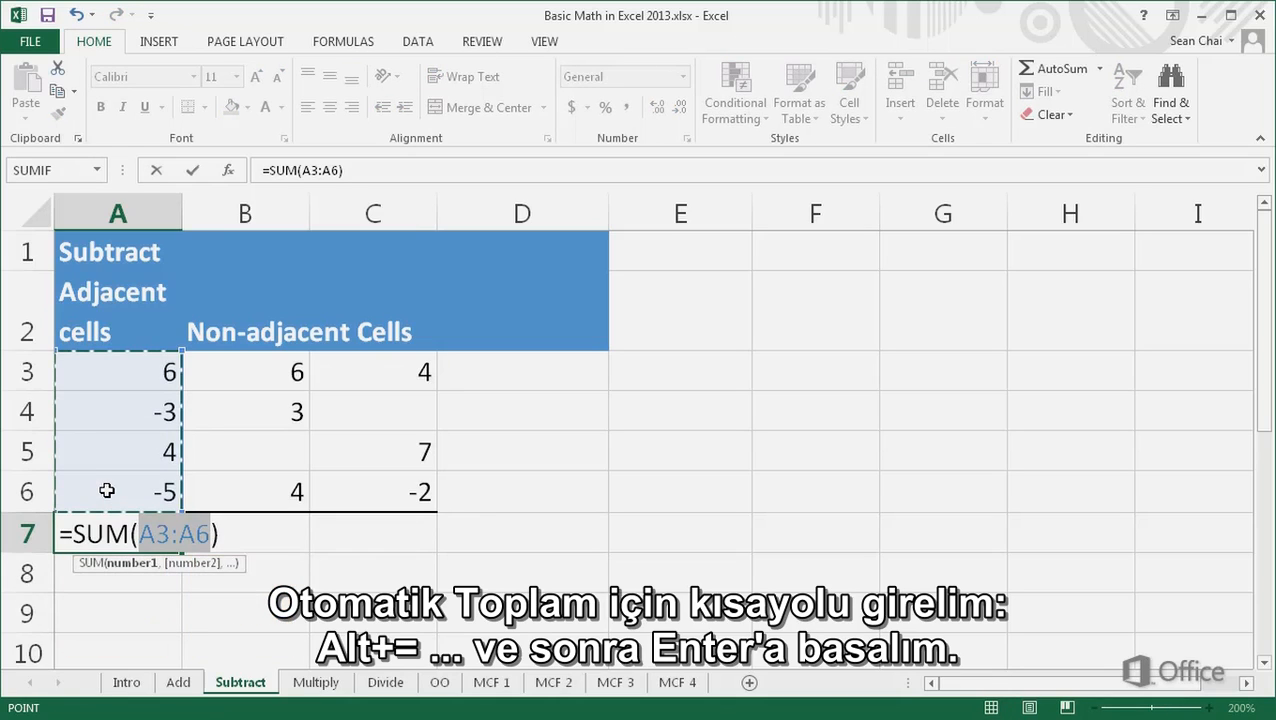
{"action": "key", "text": "Return"}
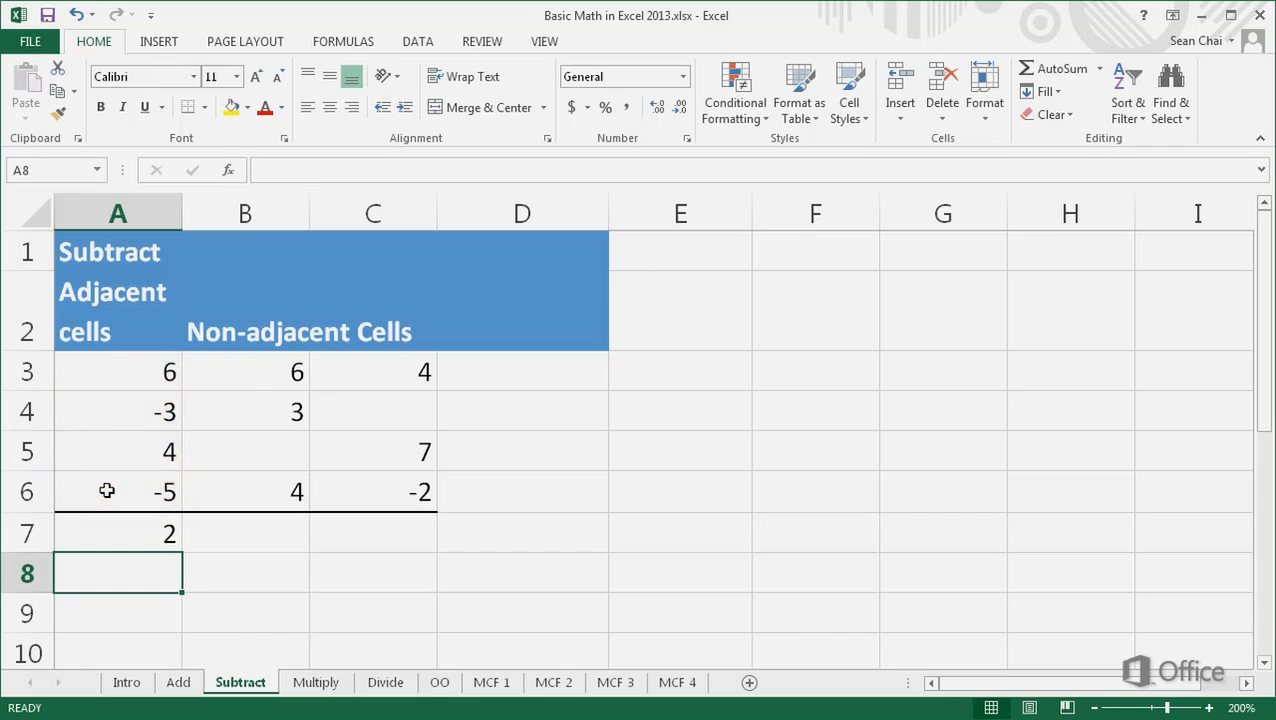
- Enter =SUM(B3:B6)-SUM(C3:C6) in cell B7 to subtract one range's total from the other's
{"action": "double_click", "coordinate": [192, 522]}
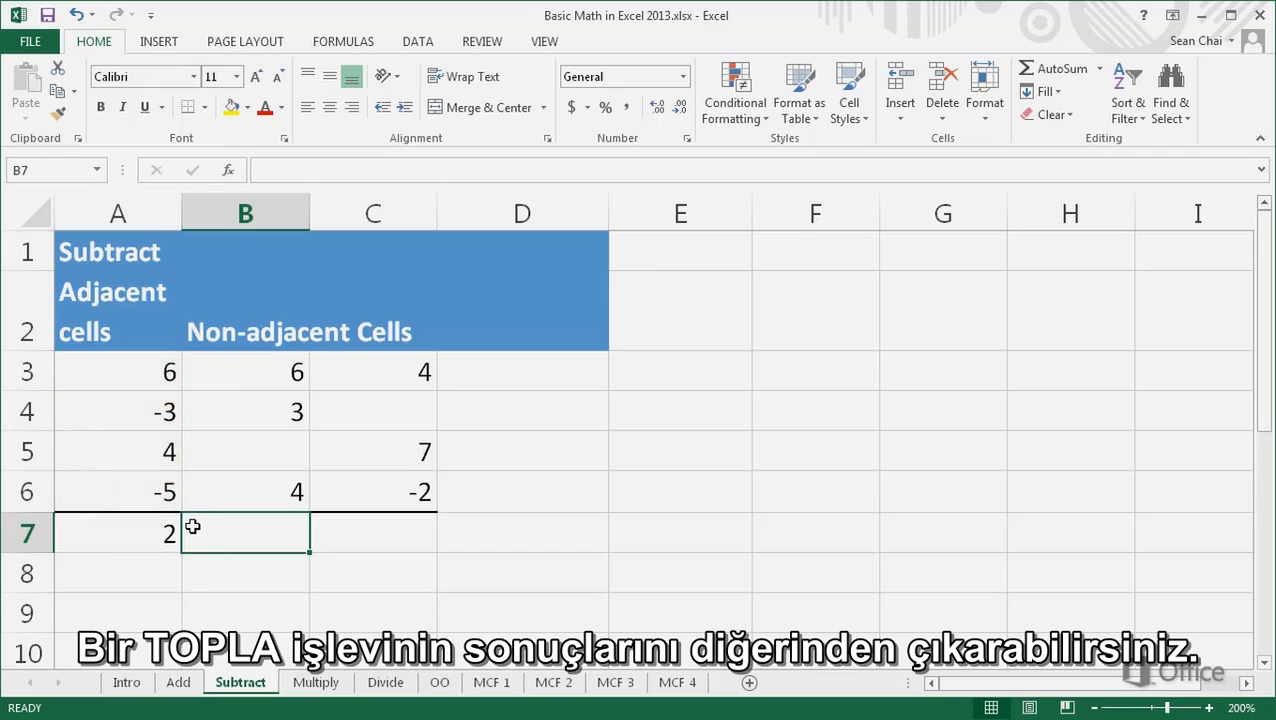
{"action": "type", "text": "="}
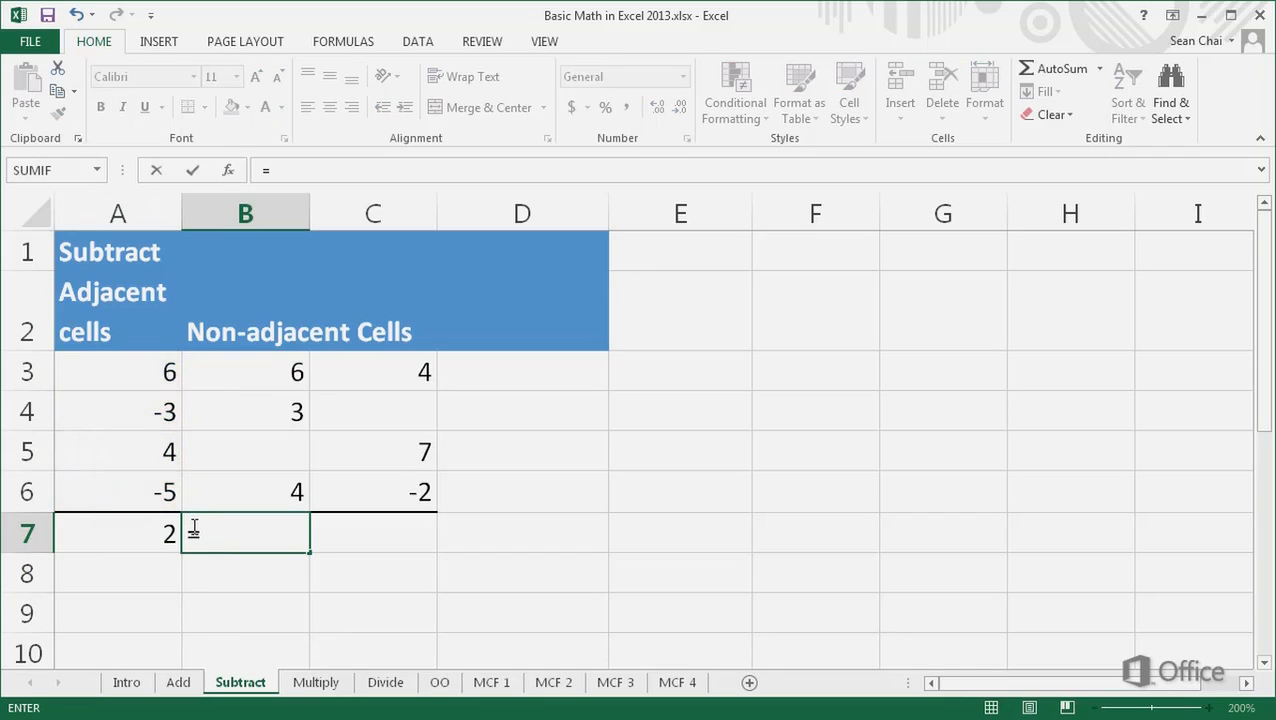
{"action": "type", "text": "SUM("}
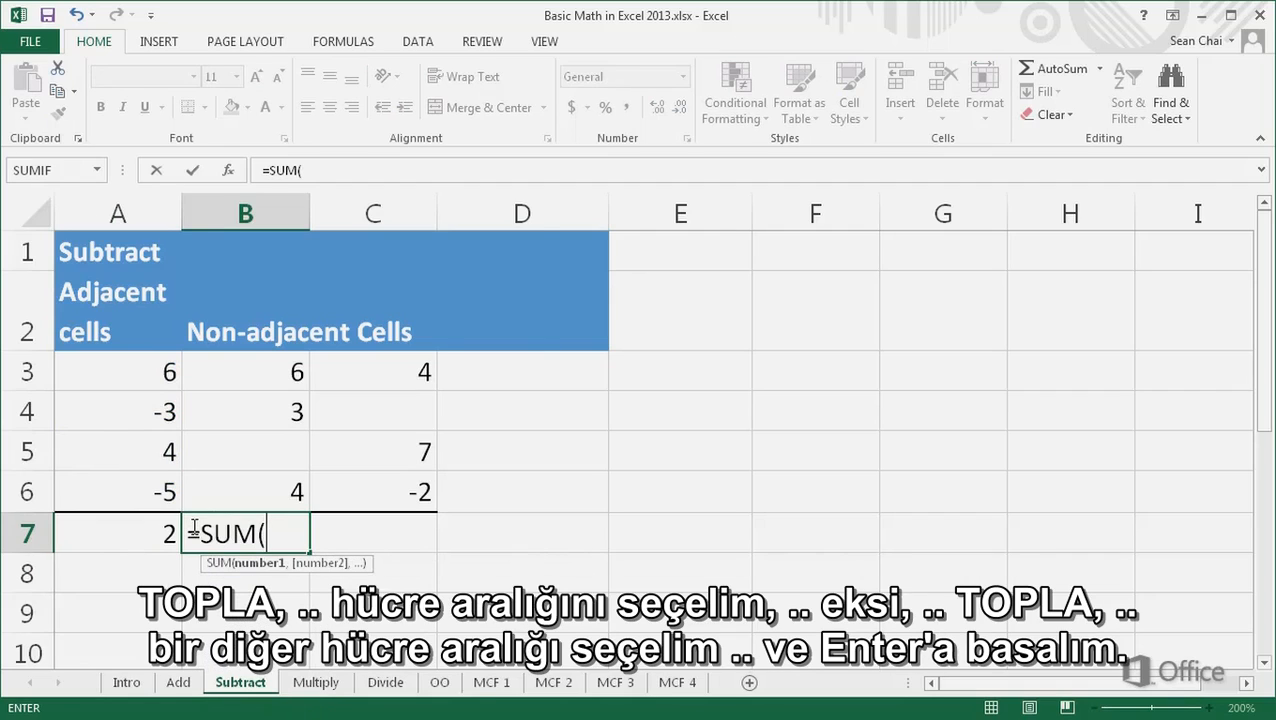
{"action": "left_click_drag", "start_coordinate": [256, 379], "coordinate": [241, 491]}
{"action": "type", "text": ")"}
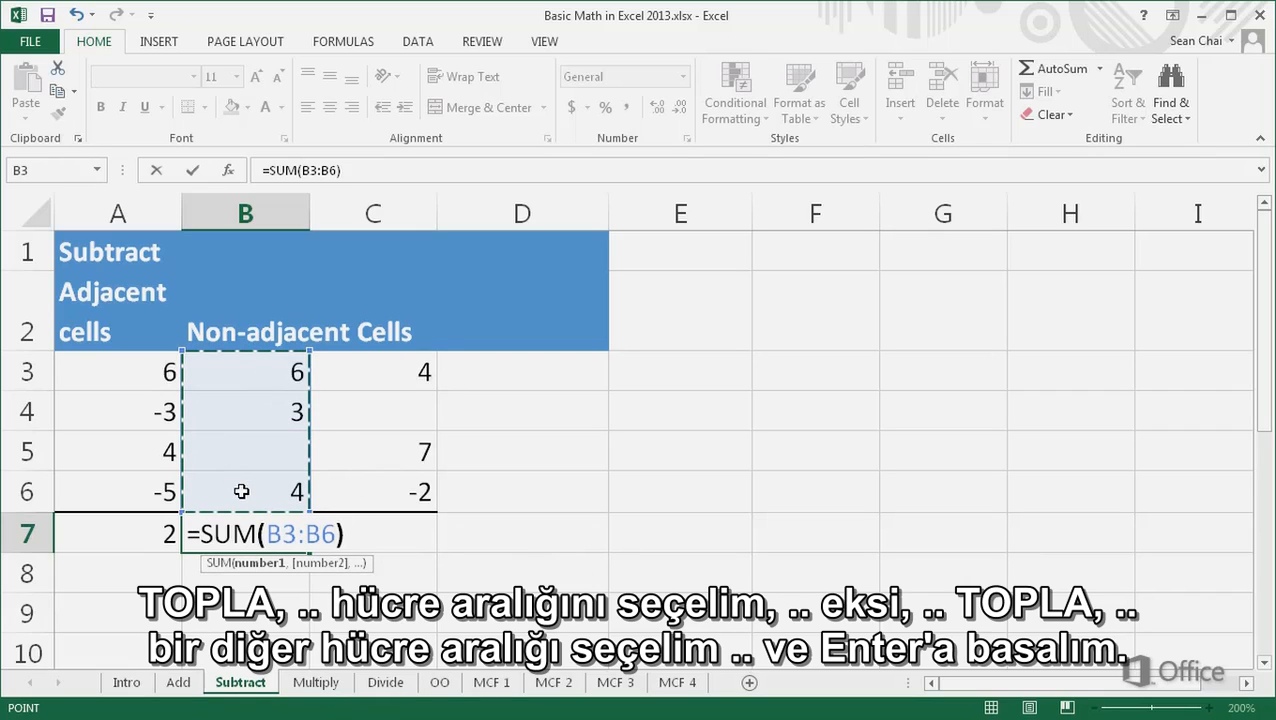
{"action": "type", "text": "-"}
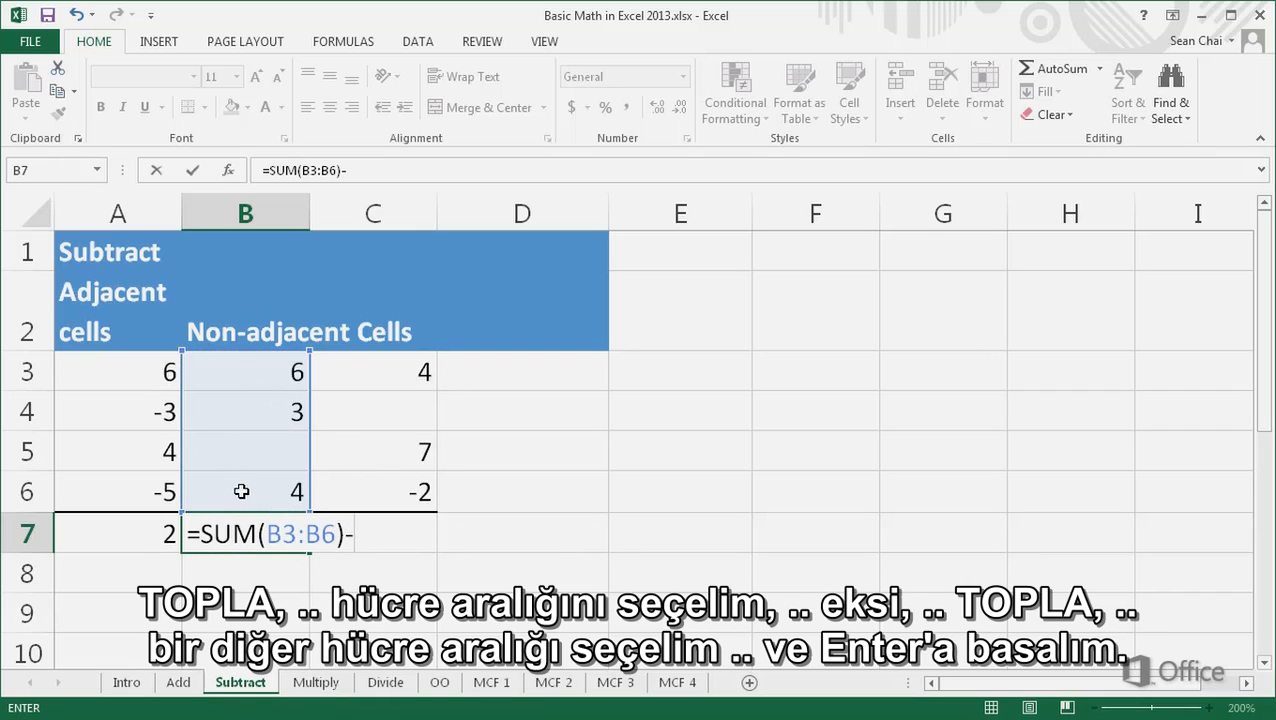
{"action": "type", "text": "SUM("}
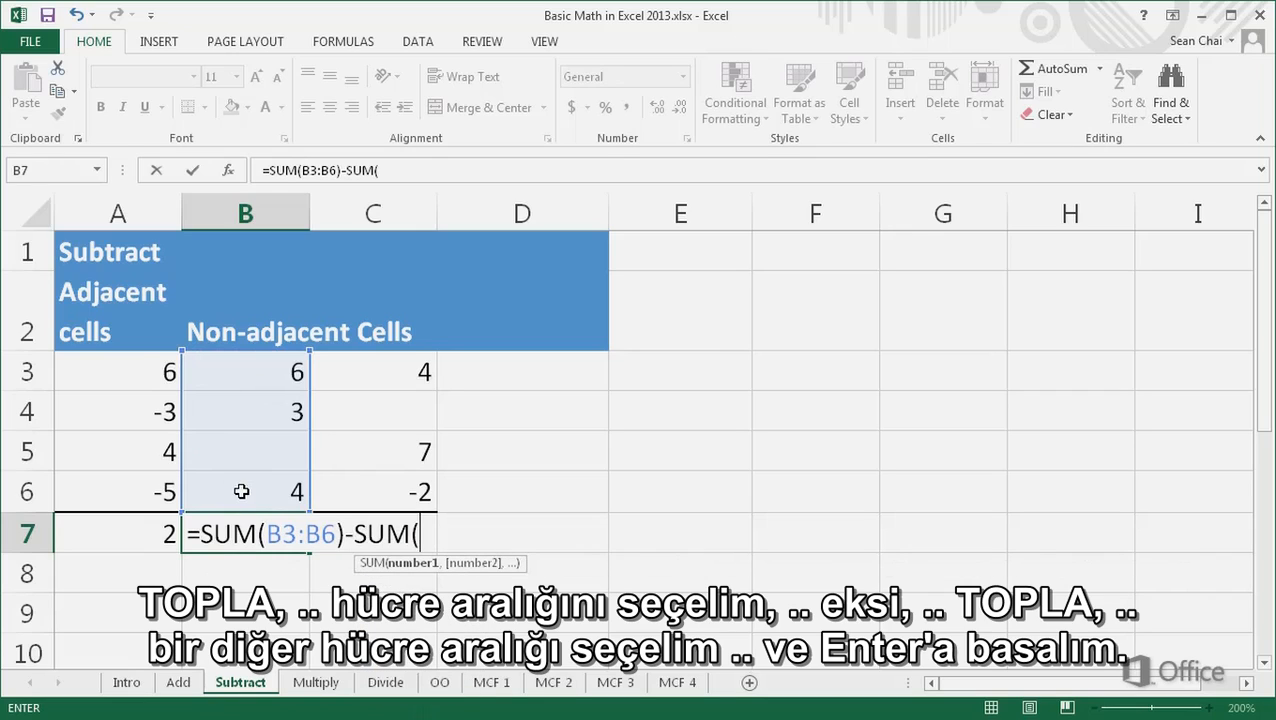
{"action": "left_click_drag", "start_coordinate": [355, 380], "coordinate": [358, 491]}
{"action": "type", "text": ")"}
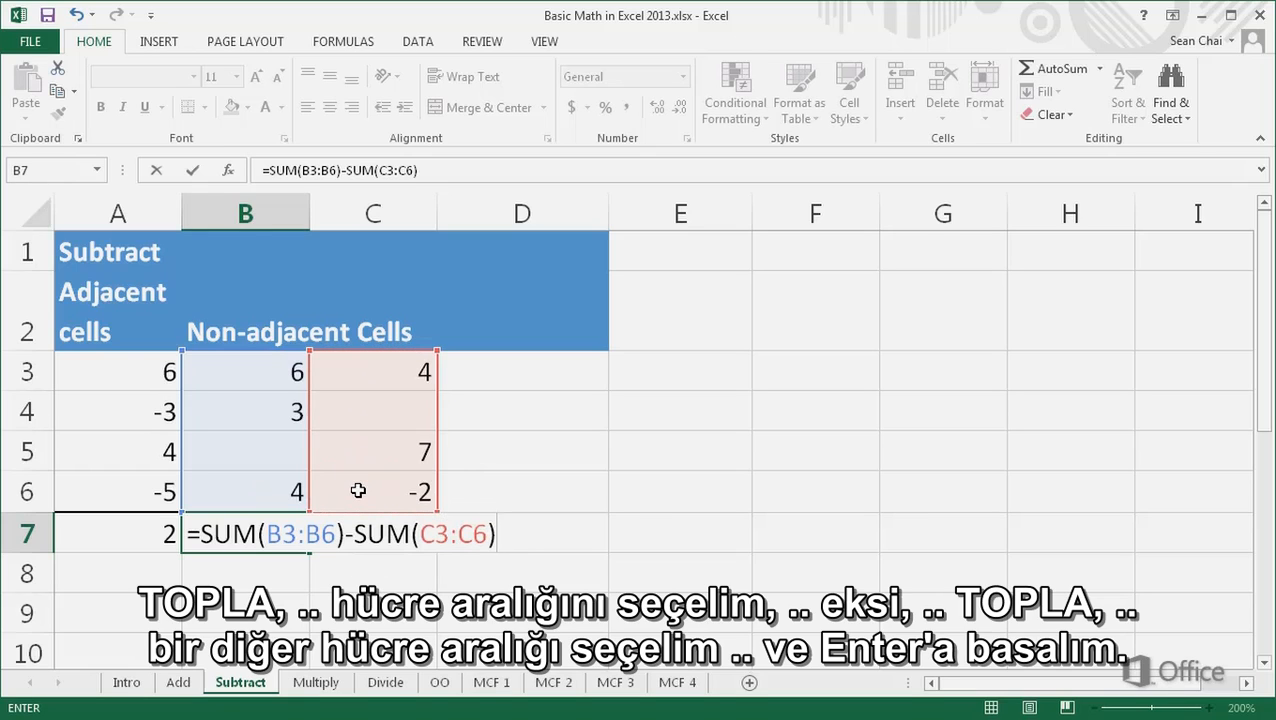
{"action": "key", "text": "Return"}
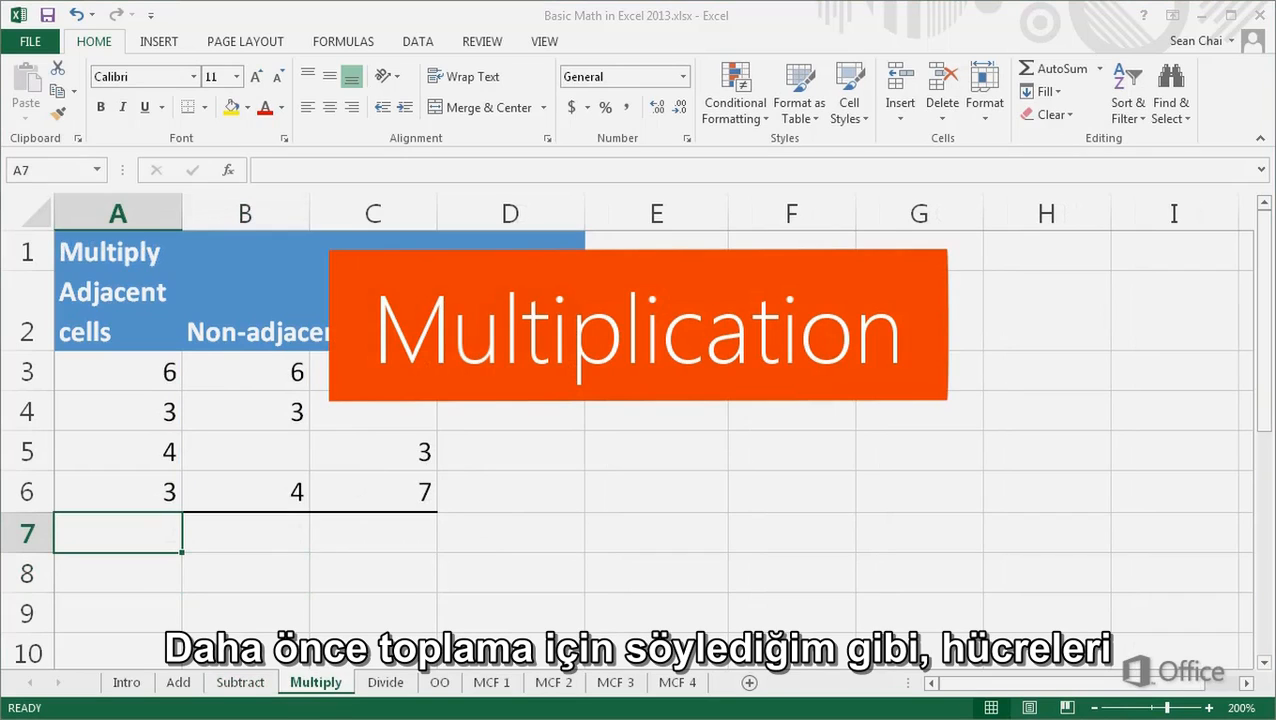
- Enter the multiplication formula =A3*A4*A5*A6 in cell A8 of the Multiply sheet
{"action": "left_click", "coordinate": [64, 565]}
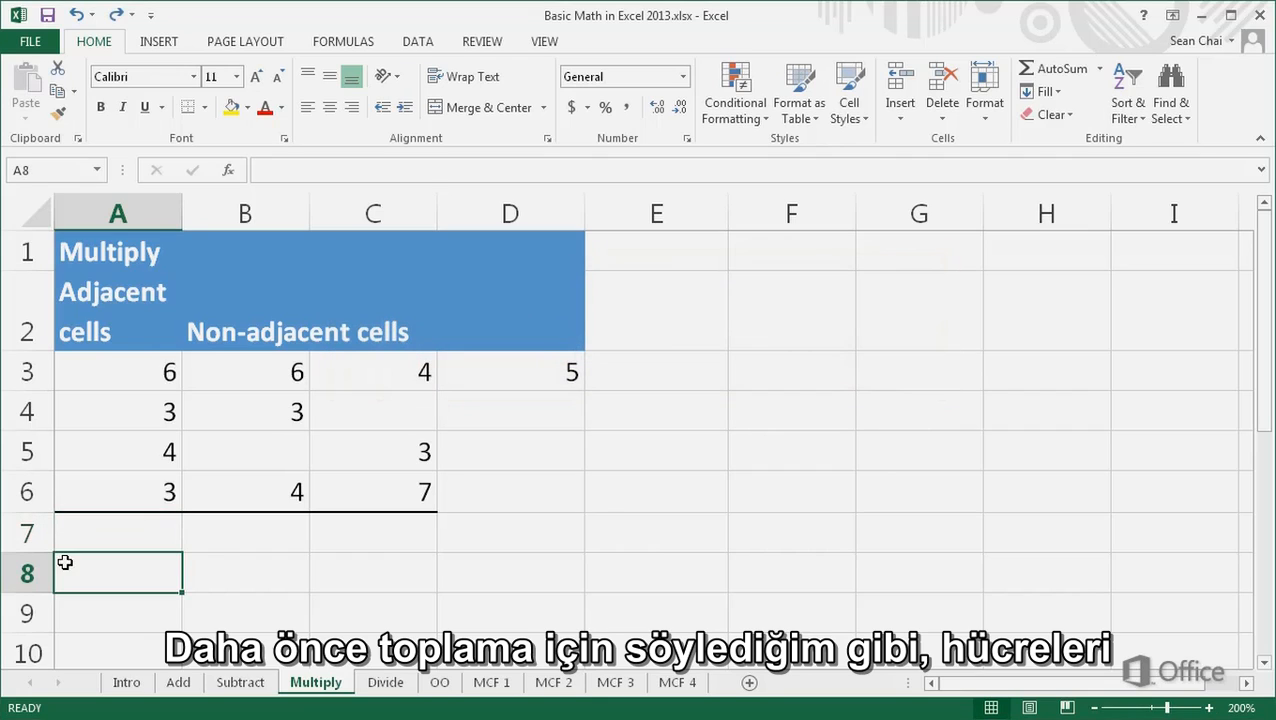
{"action": "type", "text": "="}
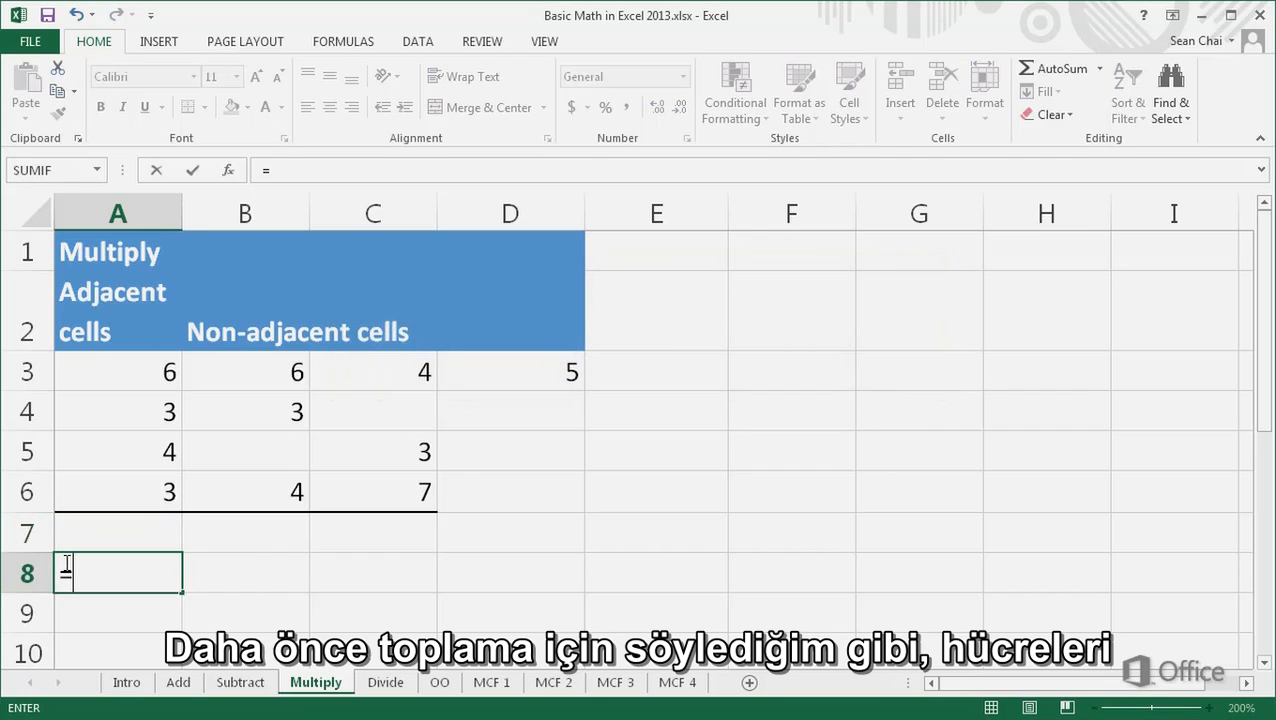
{"action": "type", "text": "A3"}
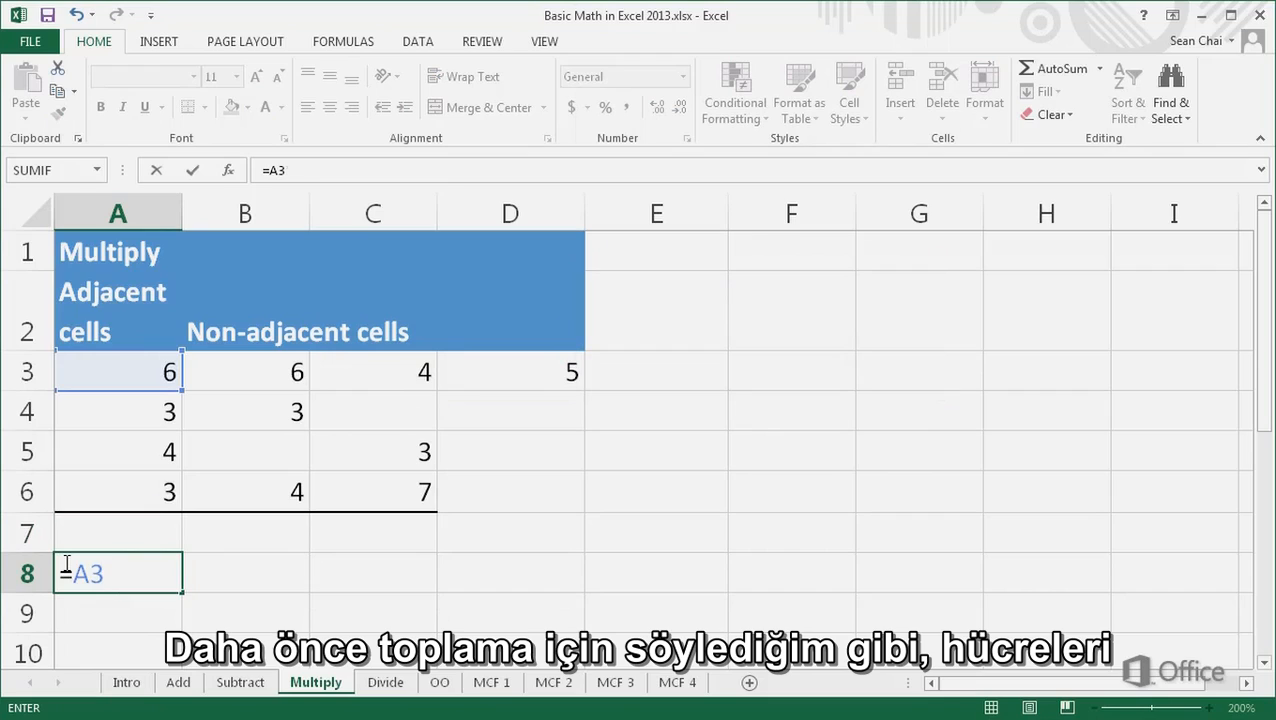
{"action": "type", "text": "*A4"}
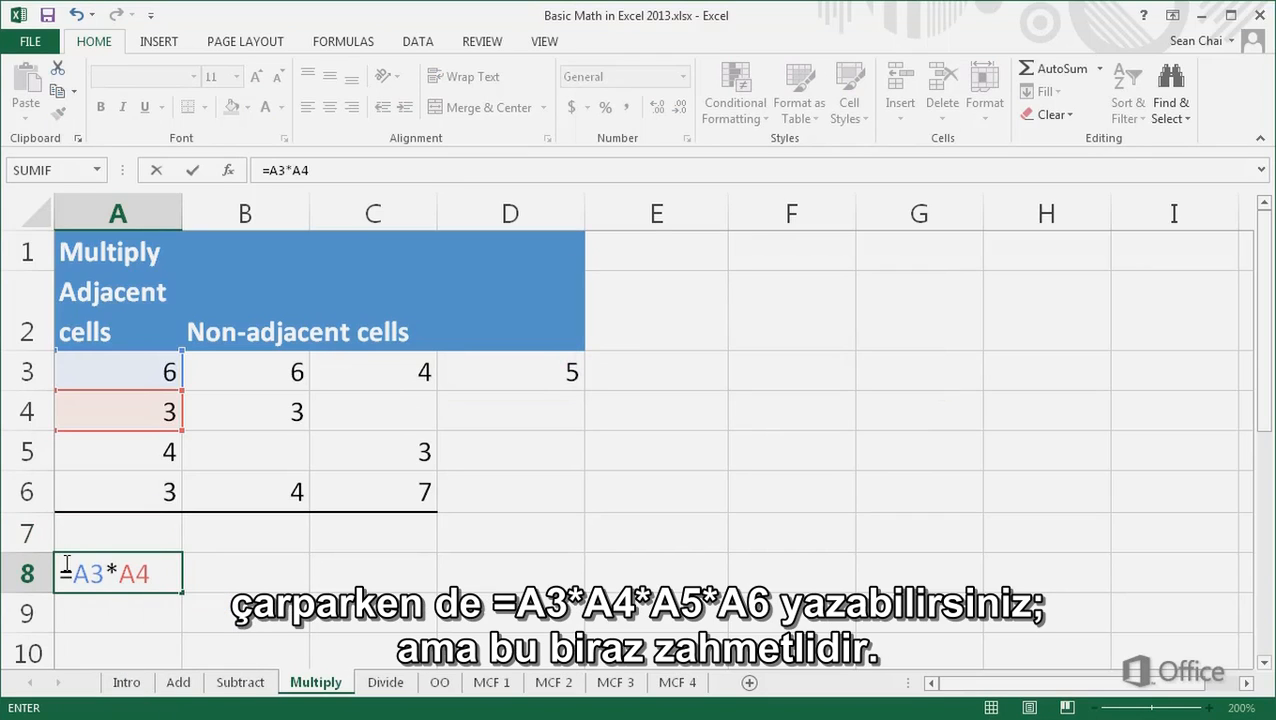
{"action": "type", "text": "*A5"}
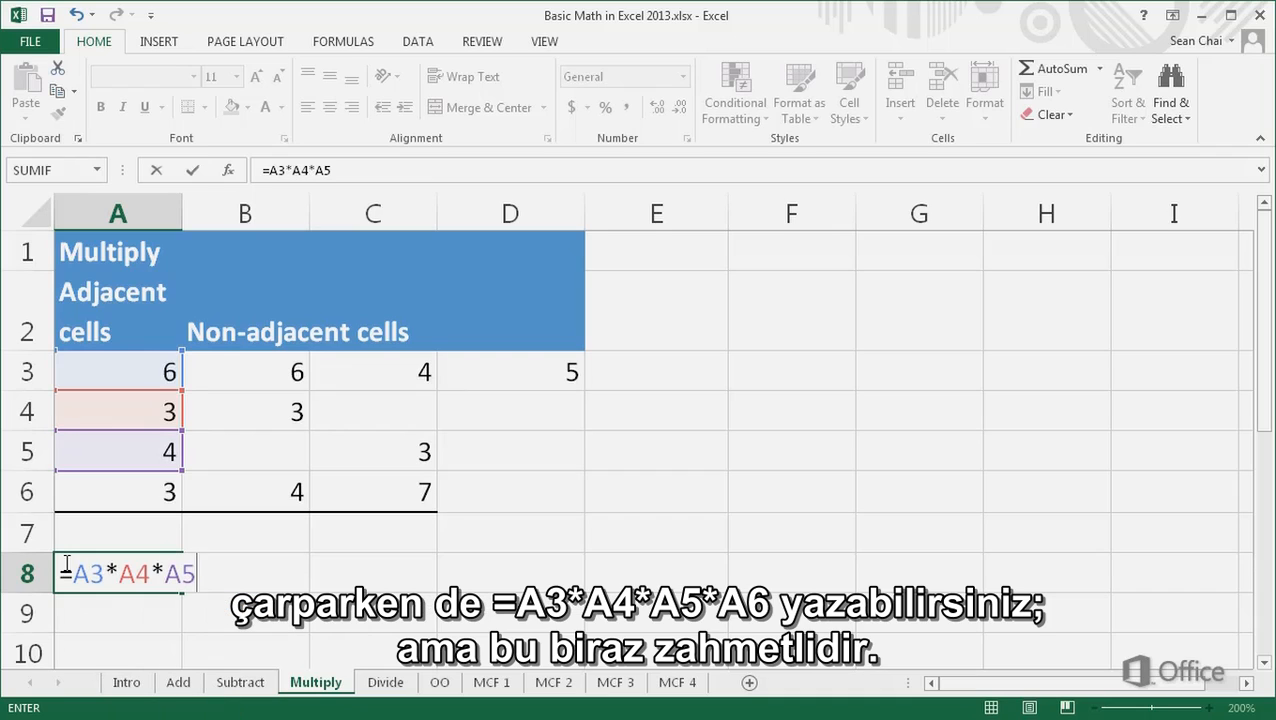
{"action": "type", "text": "*A"}
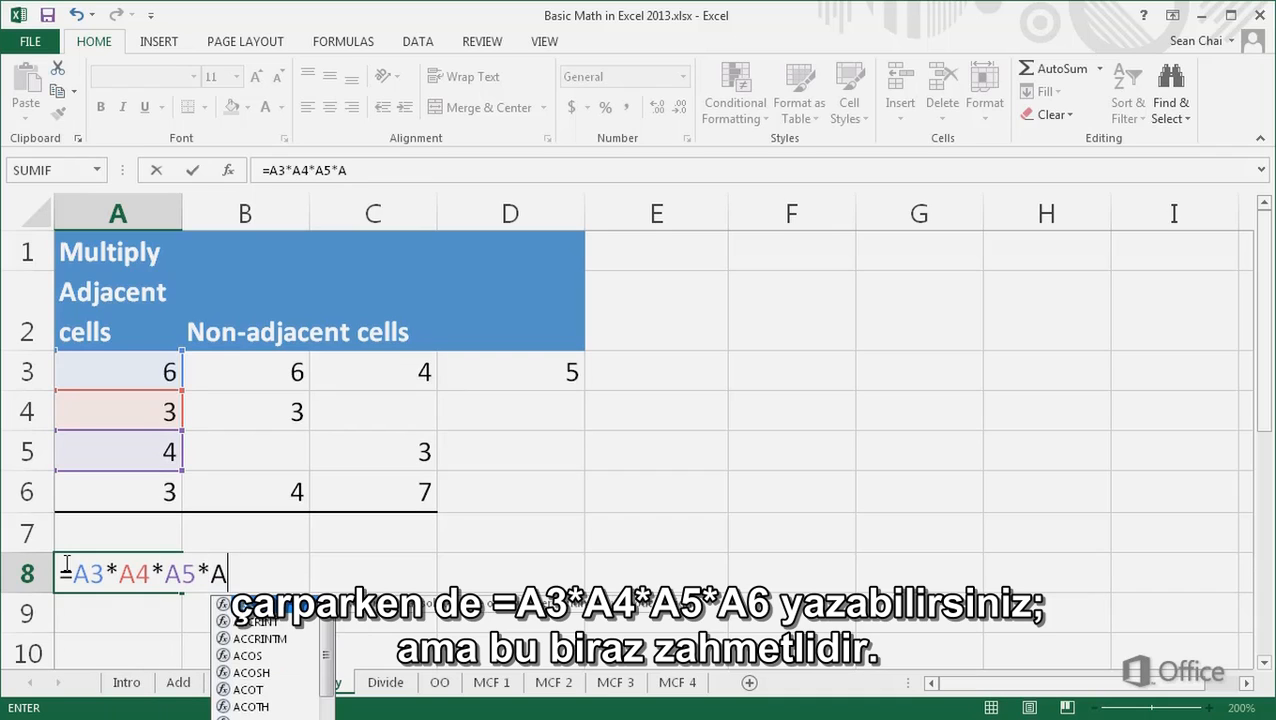
{"action": "type", "text": "6"}
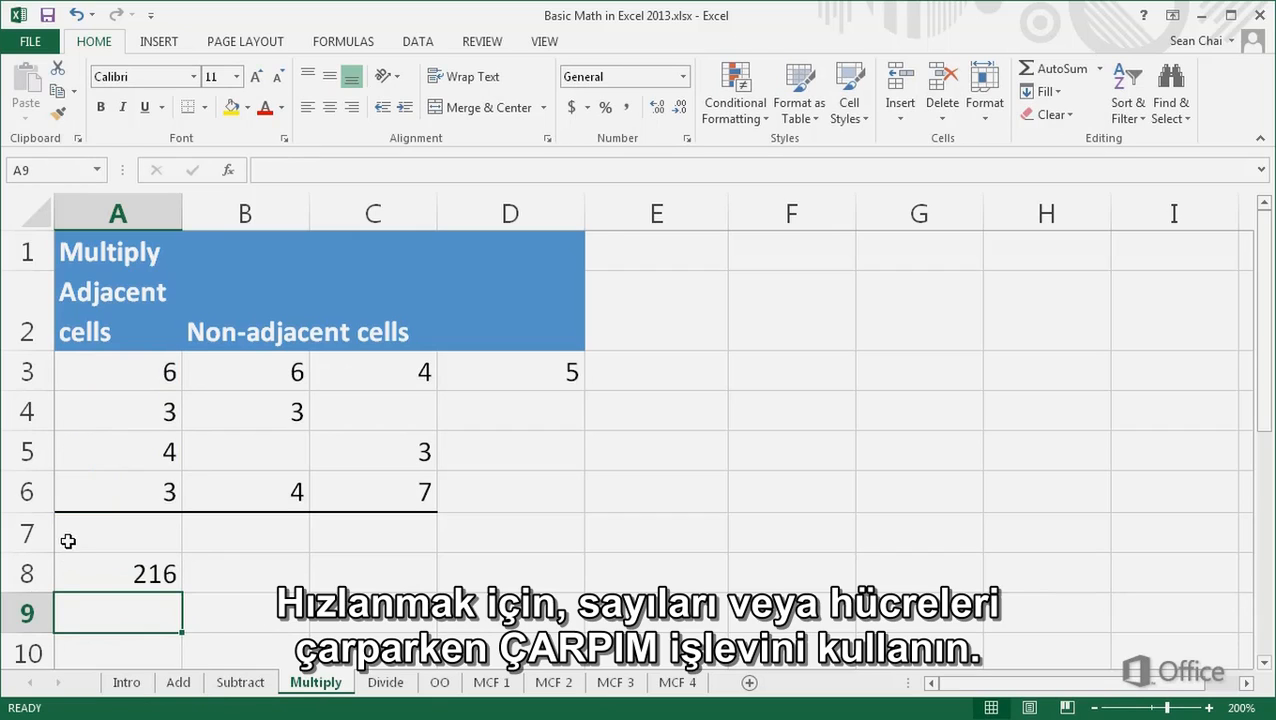
- Multiply the adjacent cells A3:A6 in cell A7 with the PRODUCT function
{"action": "left_click", "coordinate": [63, 538]}
{"action": "type", "text": "="}
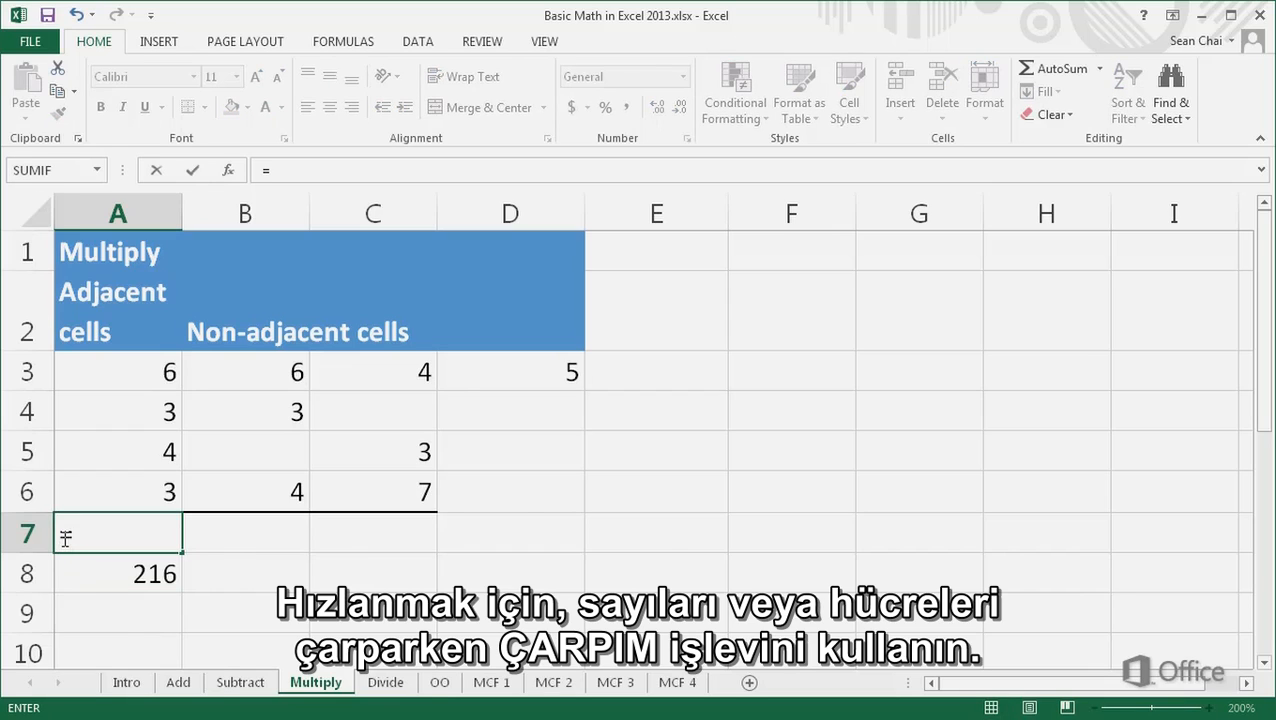
{"action": "type", "text": "PRODUCT"}
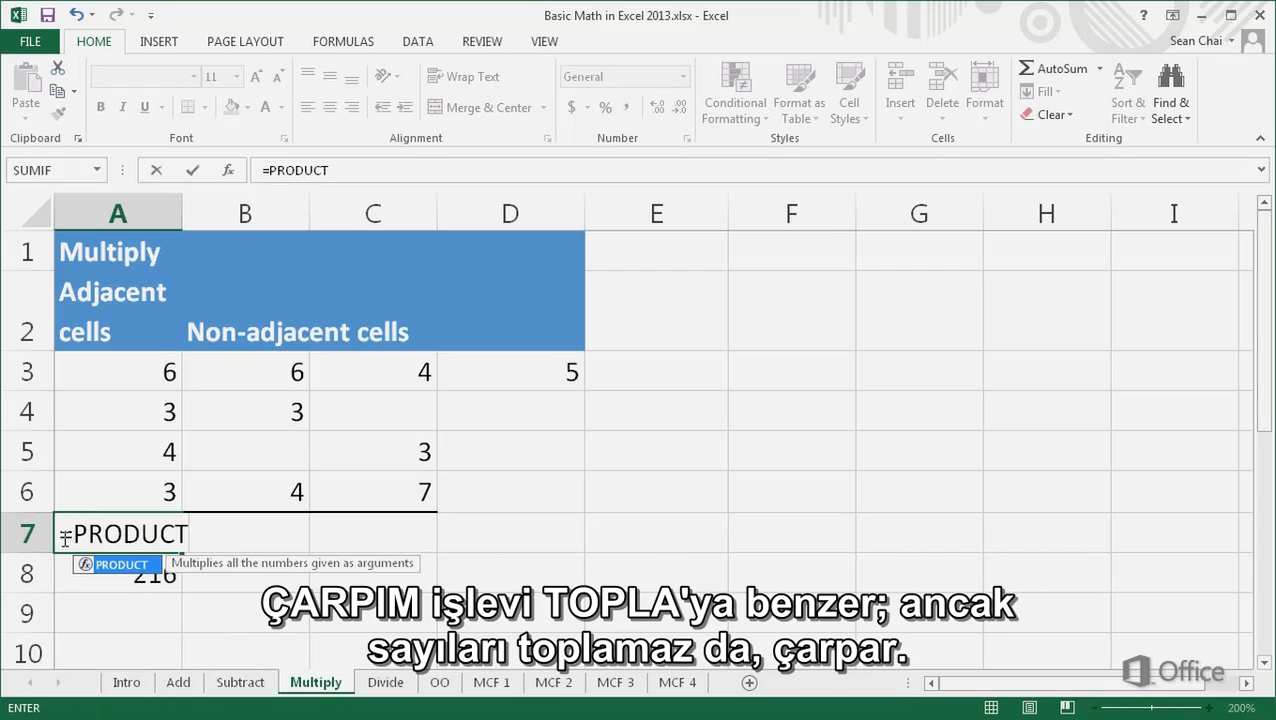
{"action": "type", "text": "("}
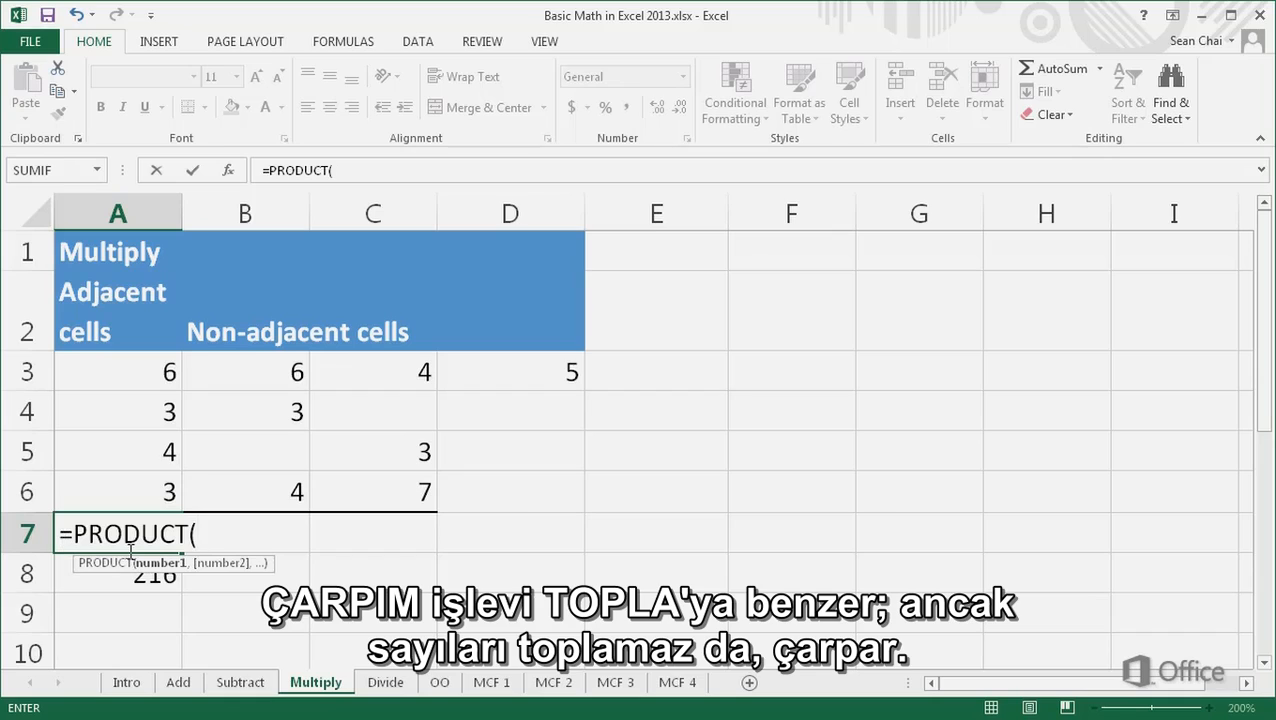
{"action": "left_click_drag", "start_coordinate": [134, 373], "coordinate": [117, 484]}
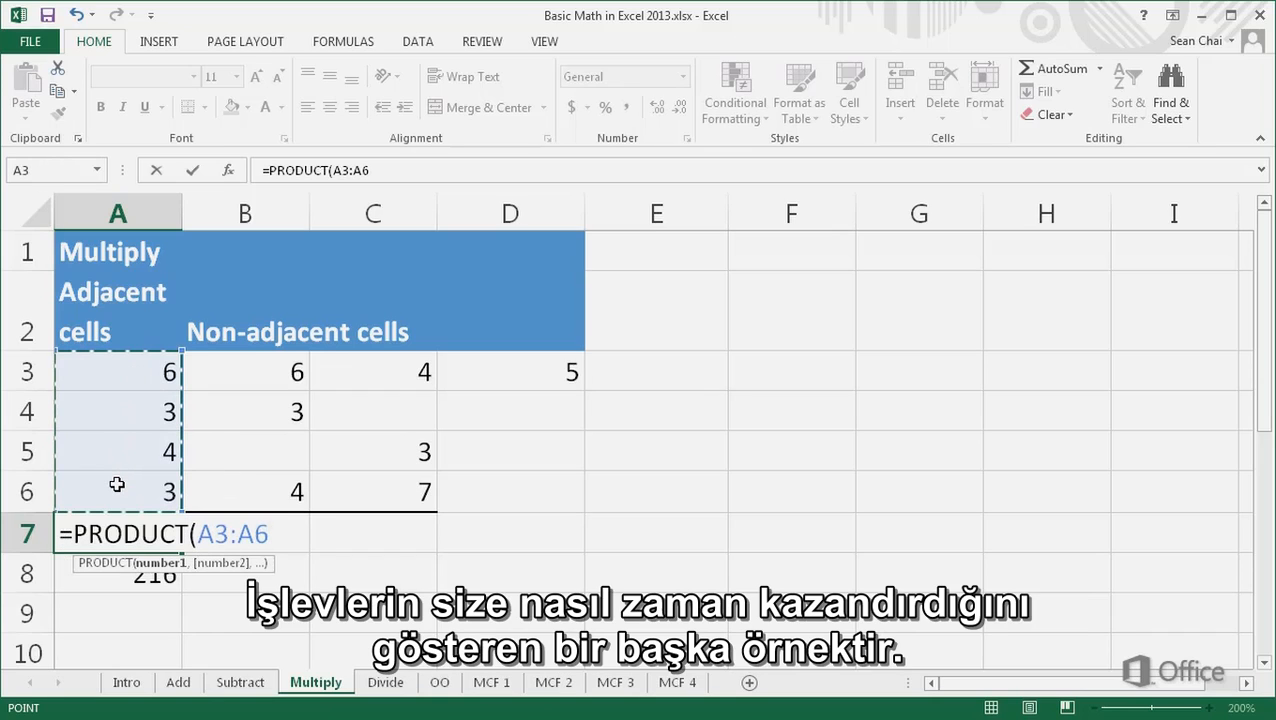
{"action": "key", "text": "Return"}
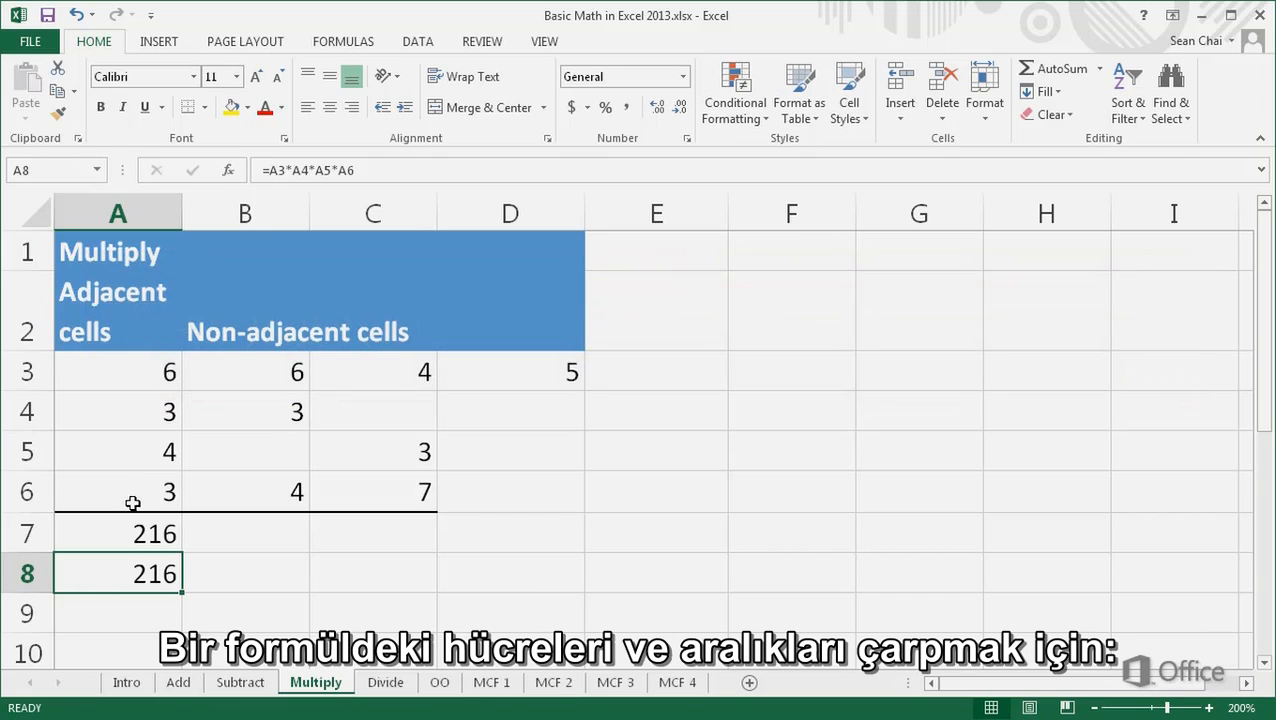
- Enter =PRODUCT(B3:B6,C3:C6,D3) in cell B7 to multiply the two ranges and the single cell
{"action": "double_click", "coordinate": [188, 533]}
{"action": "type", "text": "="}
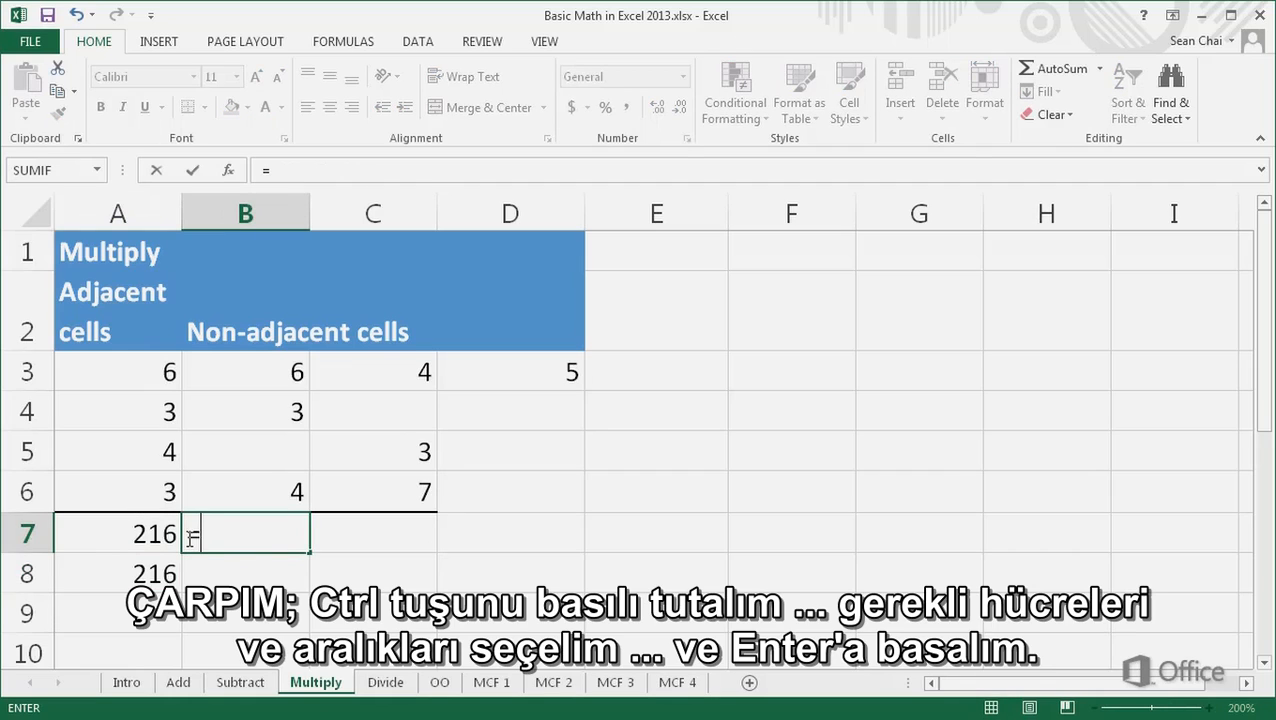
{"action": "type", "text": "PRODU"}
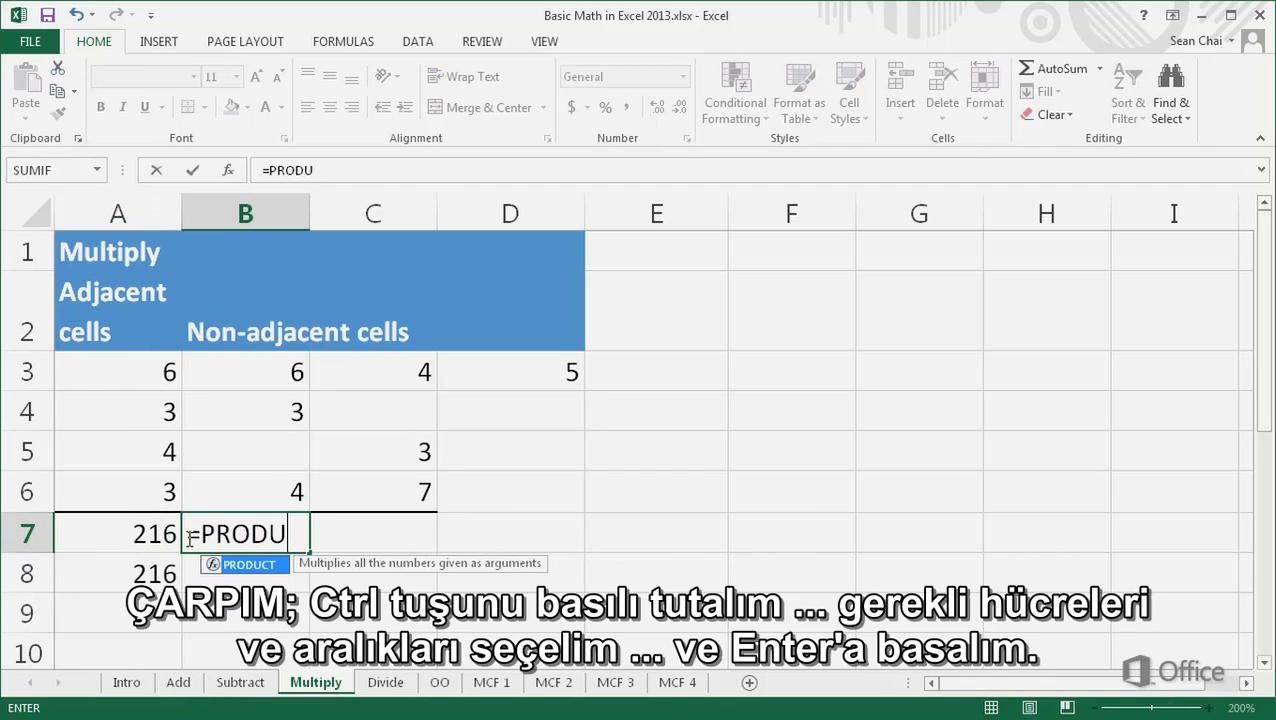
{"action": "type", "text": "CT("}
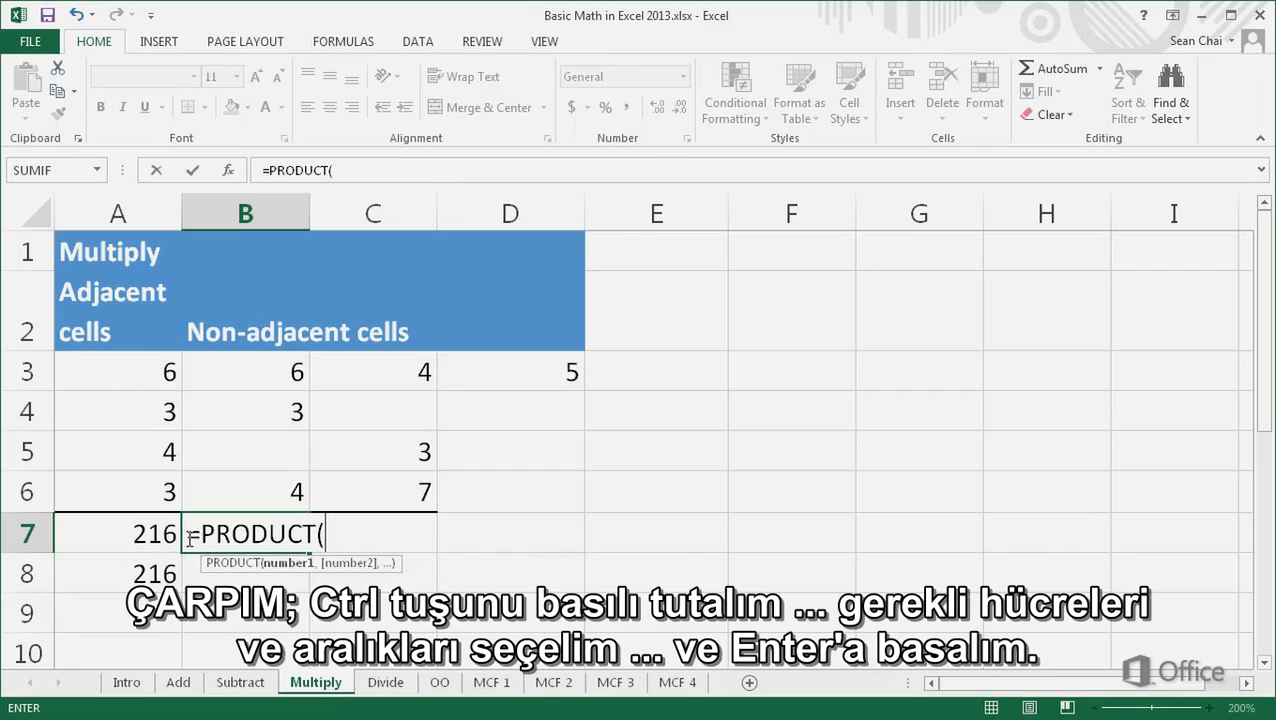
{"action": "left_click", "coordinate": [257, 388]}
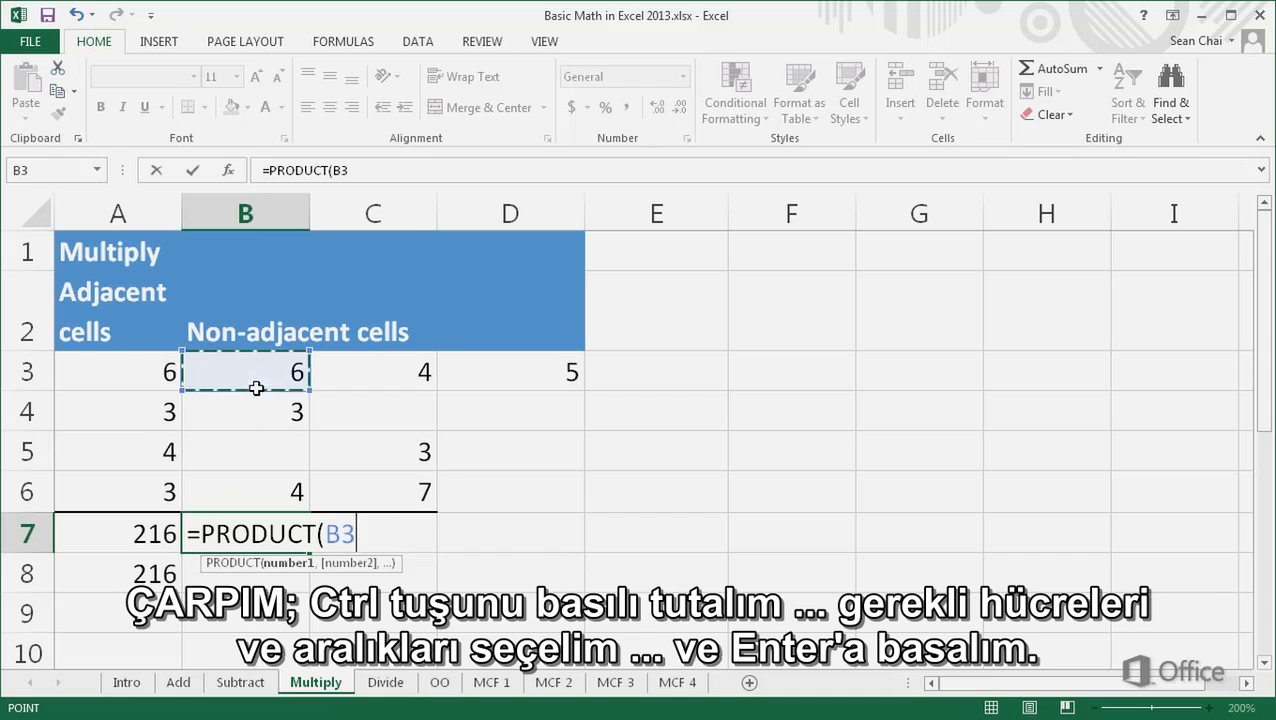
{"action": "left_click_drag", "start_coordinate": [257, 388], "coordinate": [253, 490]}
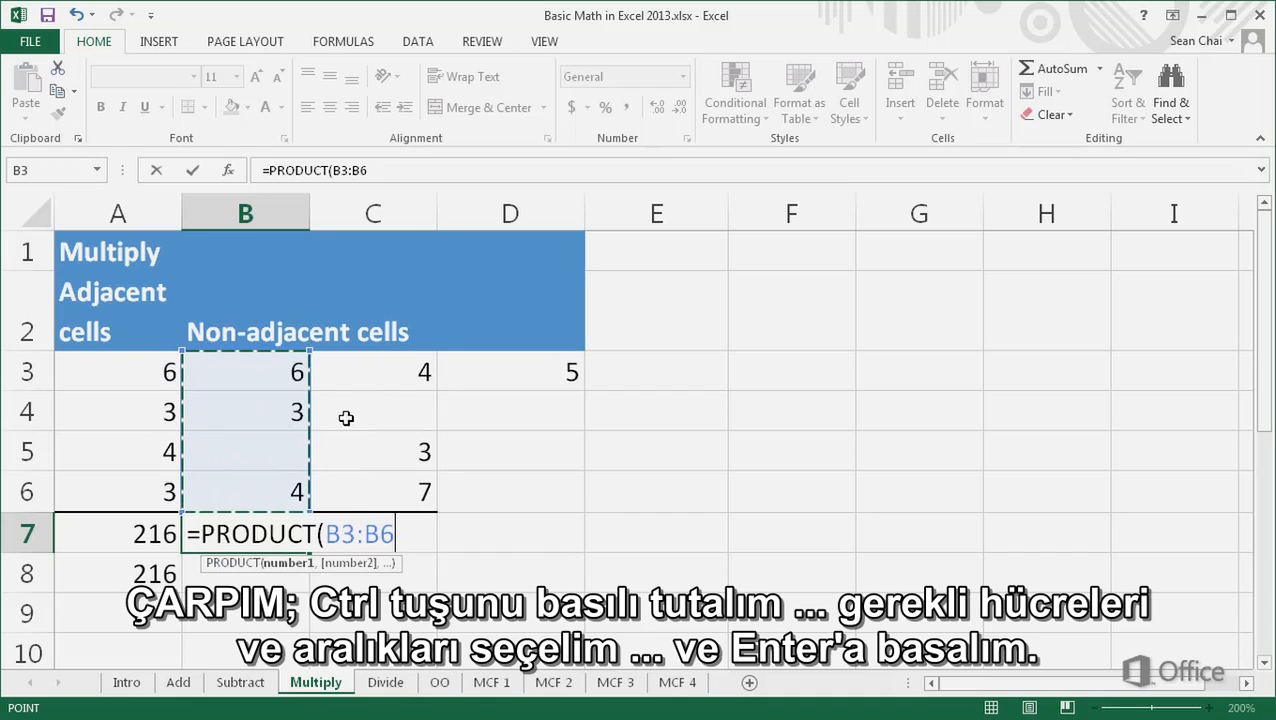
{"action": "left_click_drag", "start_coordinate": [359, 375], "coordinate": [357, 484]}
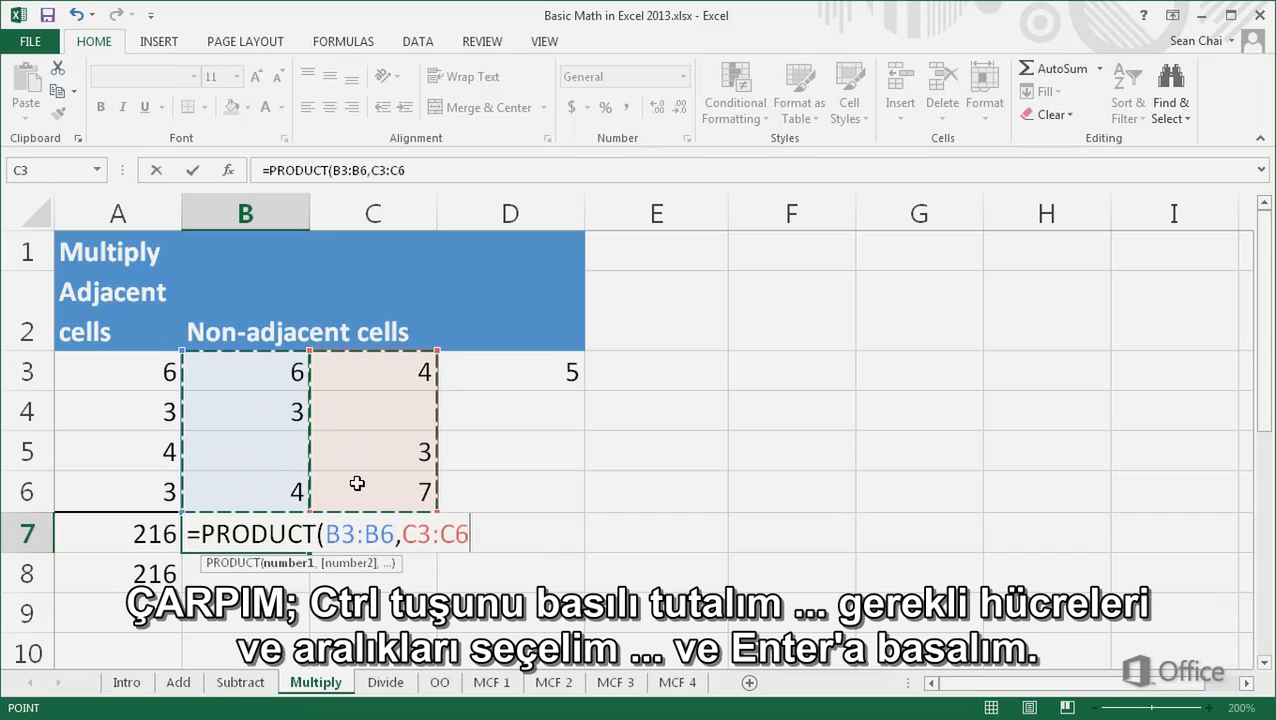
{"action": "left_click", "coordinate": [483, 378], "text": "ctrl"}
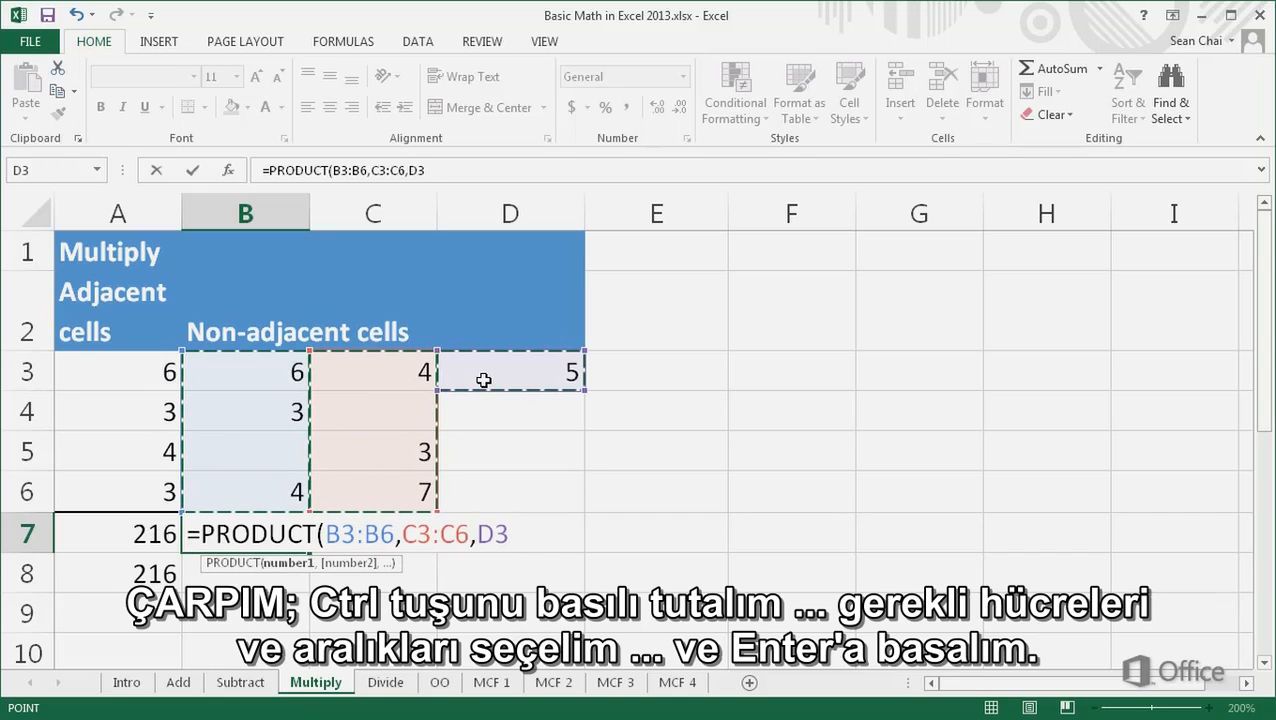
{"action": "key", "text": "Return"}
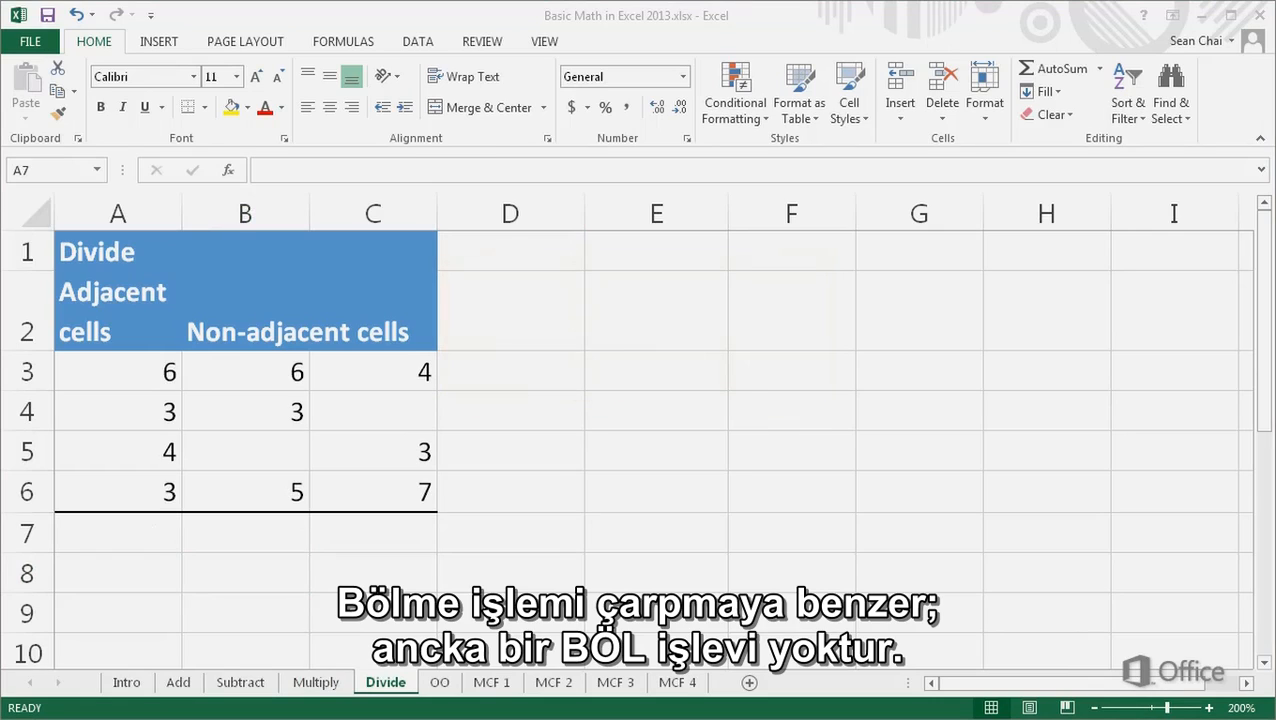
- Enter the division formula =A3/A4/A5/A6 in cell A7 of the Divide sheet
{"action": "left_click", "coordinate": [77, 538]}
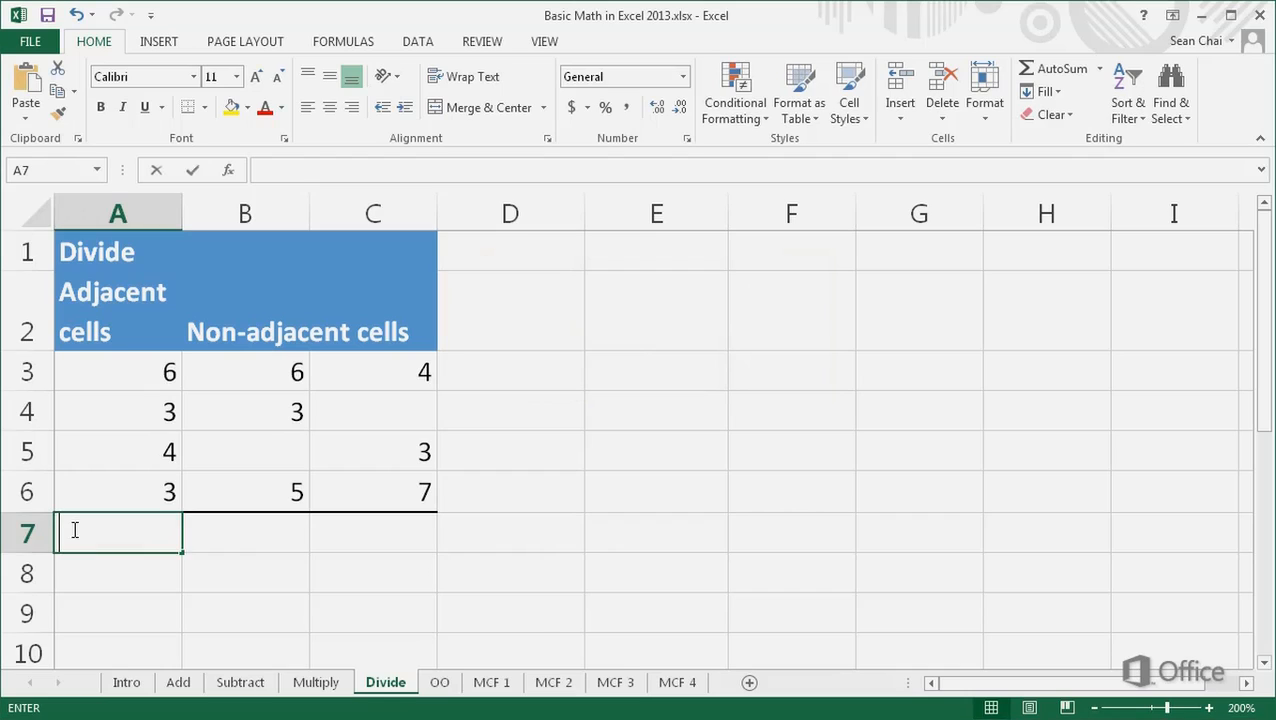
{"action": "type", "text": "="}
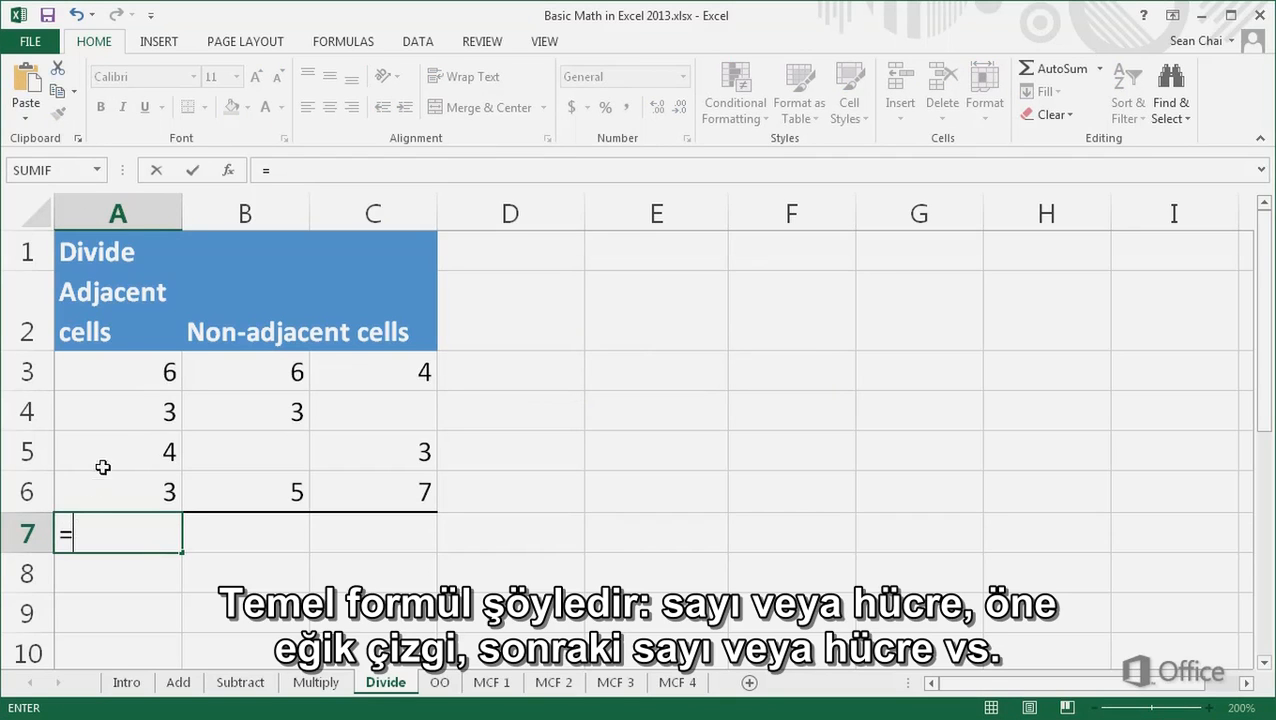
{"action": "left_click", "coordinate": [127, 378]}
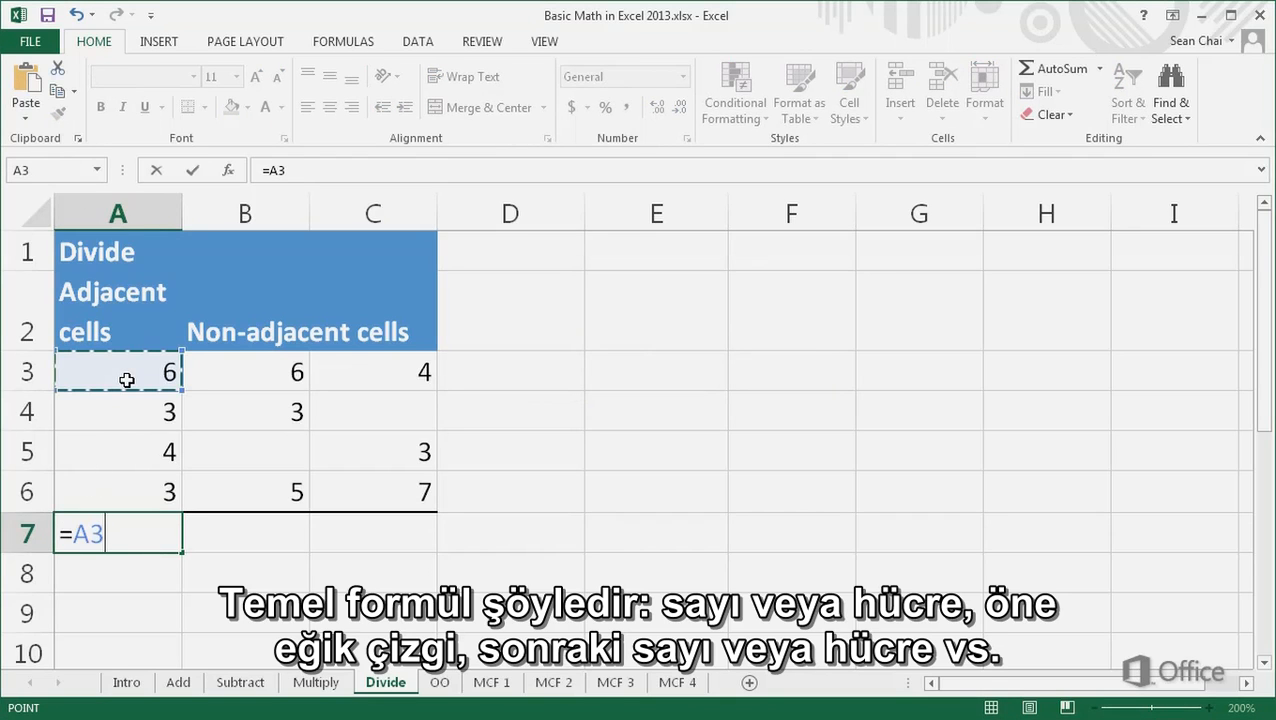
{"action": "type", "text": "/"}
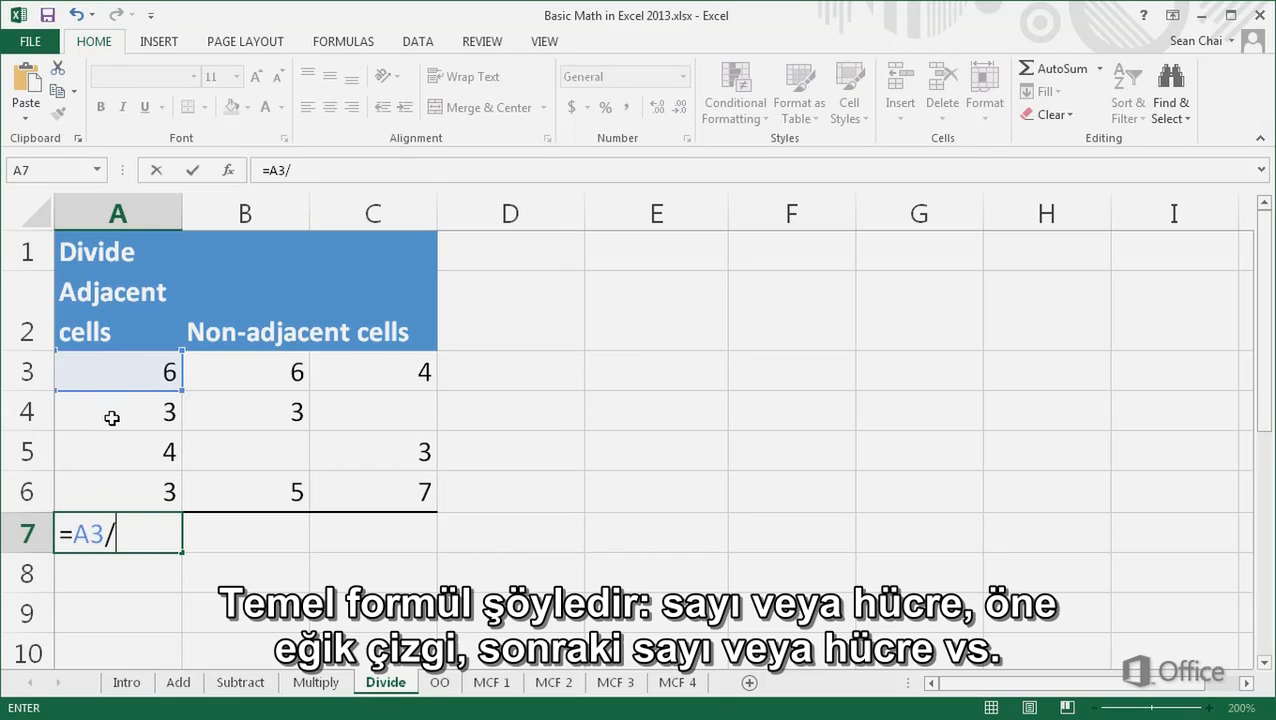
{"action": "left_click", "coordinate": [112, 418]}
{"action": "type", "text": "/"}
{"action": "left_click", "coordinate": [105, 452]}
{"action": "type", "text": "/"}
{"action": "left_click", "coordinate": [100, 493]}
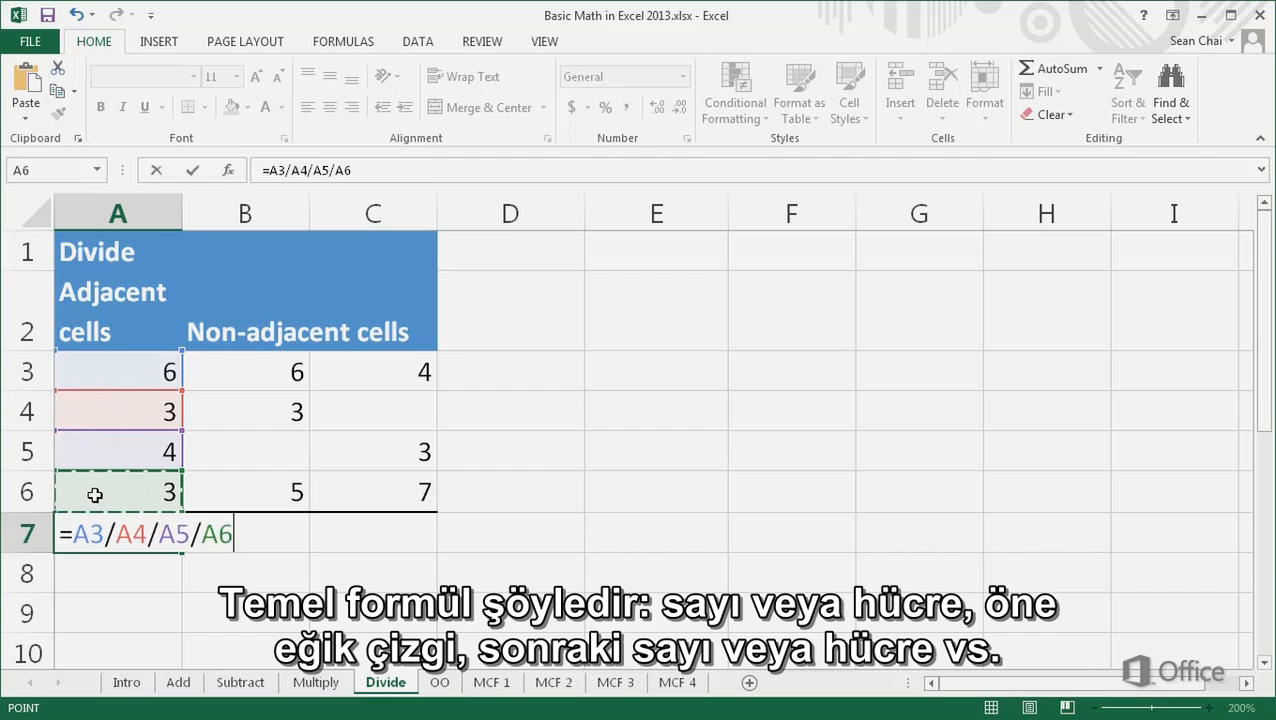
{"action": "key", "text": "Return"}
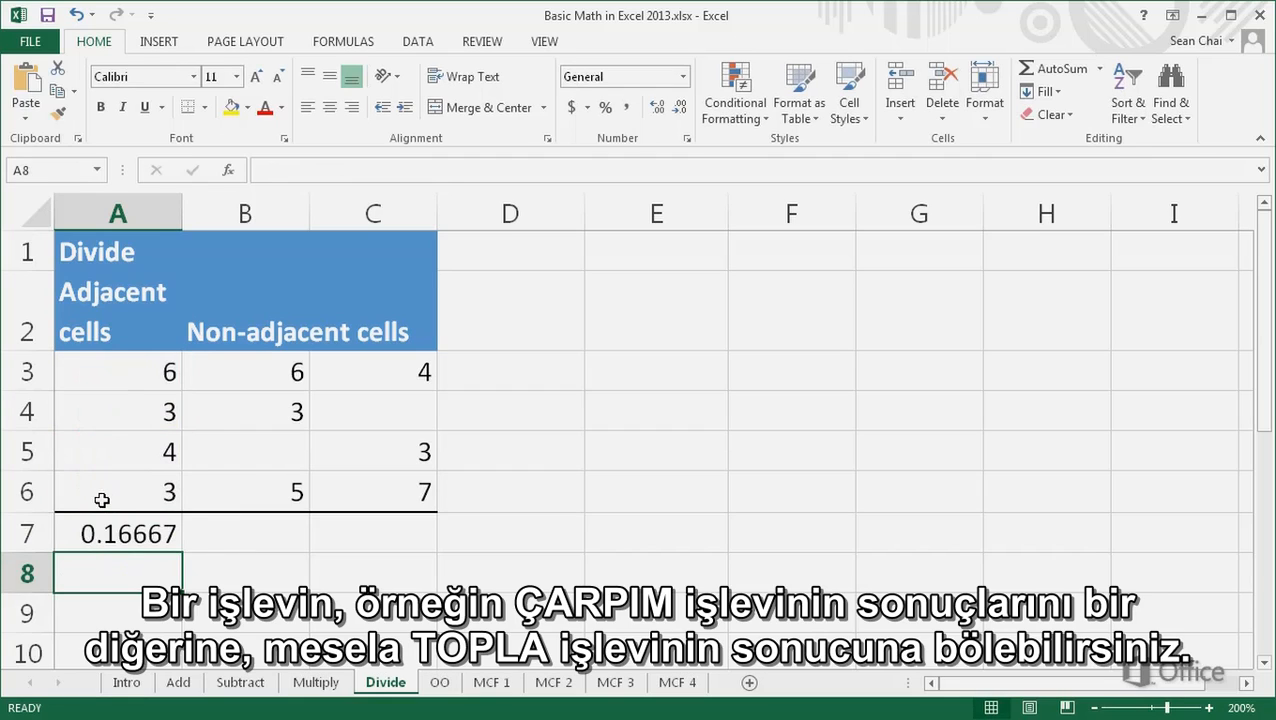
- Enter =PRODUCT(B3:B6)/SUM(C3:C6) in cell B7 to divide one range's product by the other's sum
{"action": "left_click", "coordinate": [187, 530]}
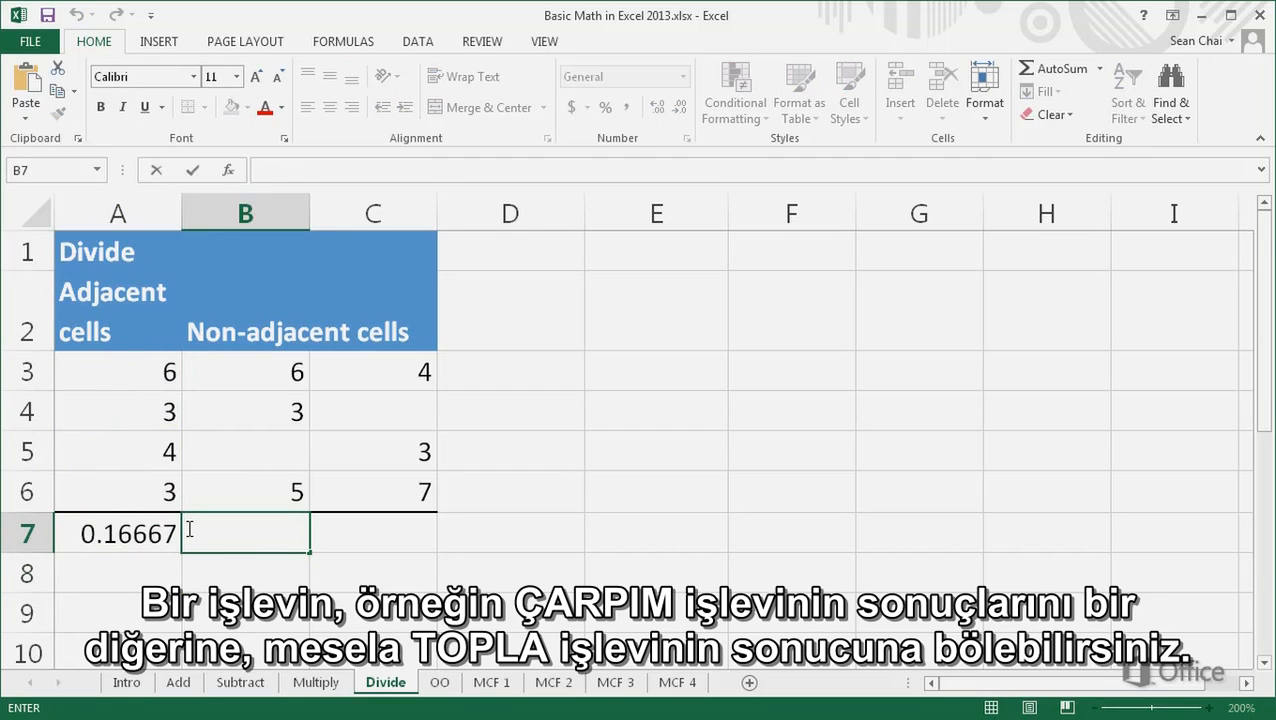
{"action": "type", "text": "=PRODUCT"}
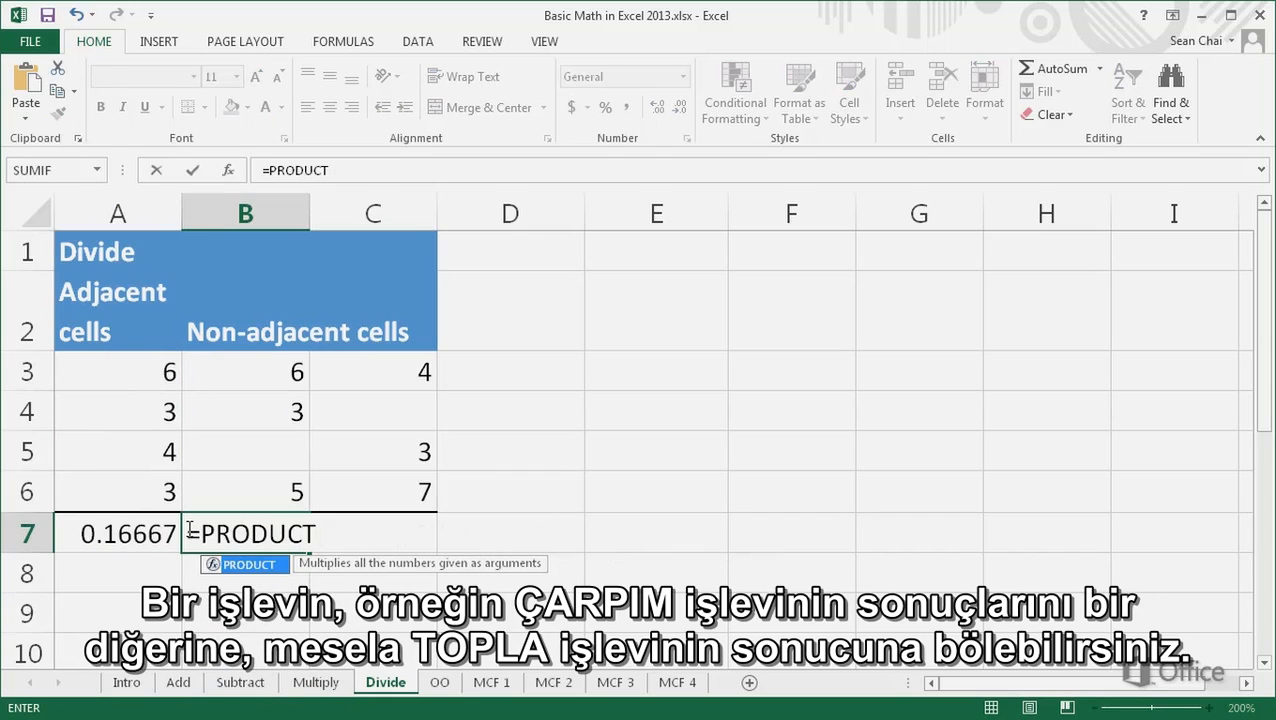
{"action": "type", "text": "(B3:B6)/SUM("}
{"action": "left_click_drag", "start_coordinate": [373, 371], "coordinate": [355, 488]}
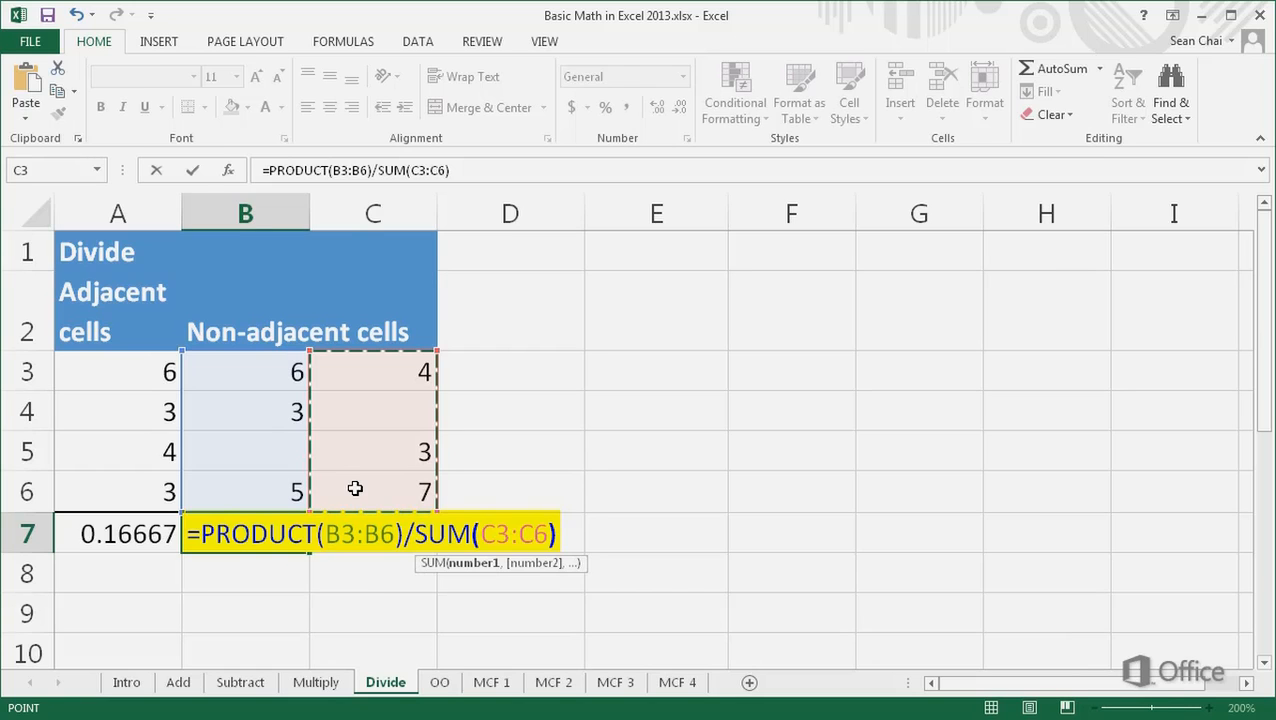
{"action": "key", "text": "Return"}
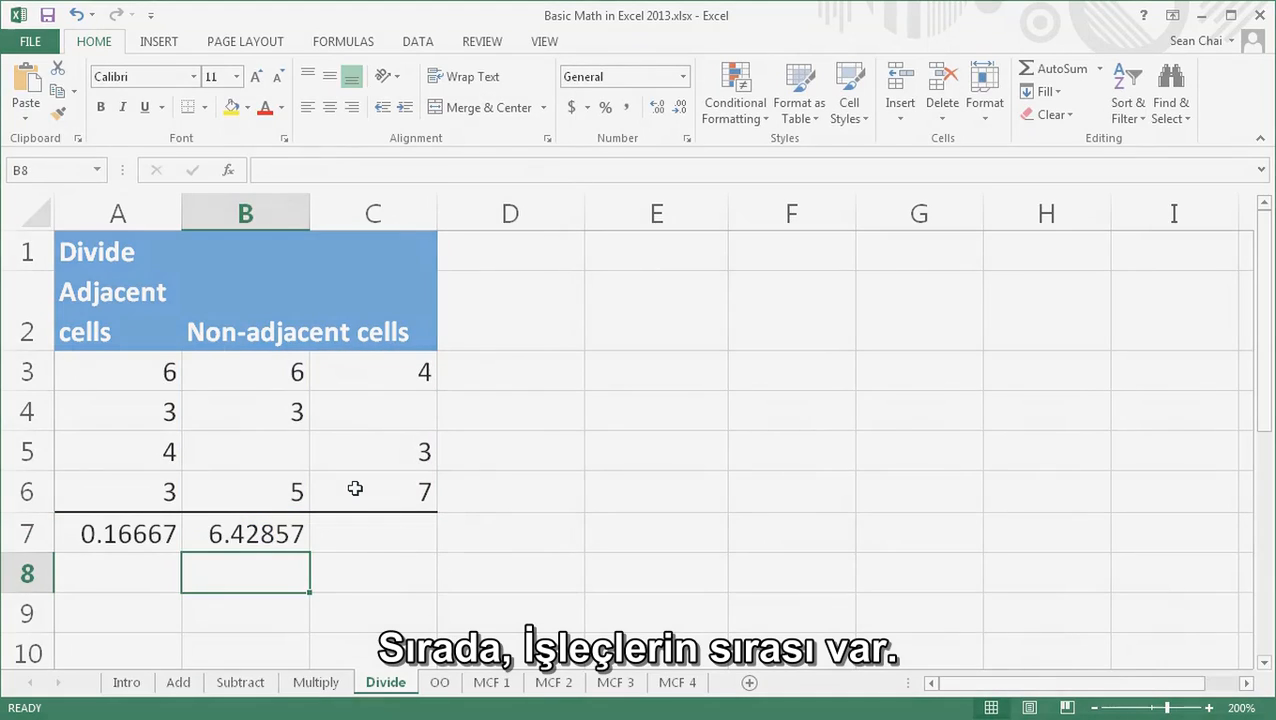